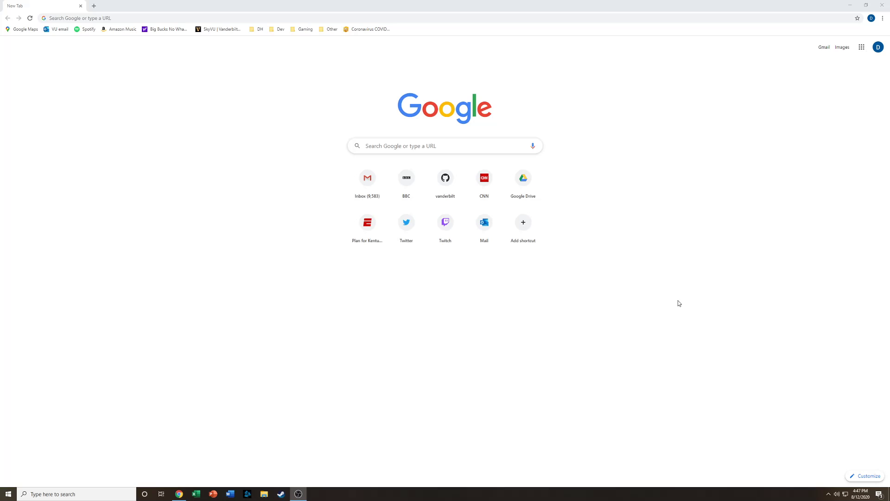
- Search Google for gephi and download the Gephi 0.9.2 installer for Windows from the official gephi.org site
click(385, 146)
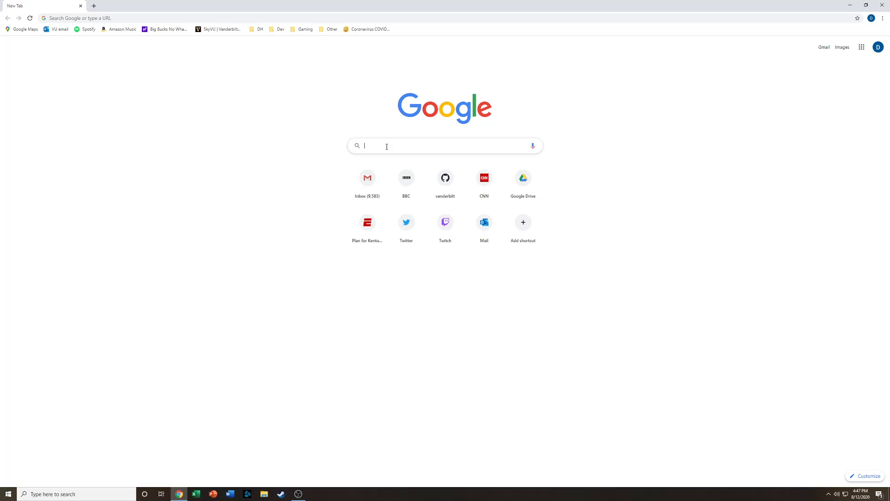
text(gephi)
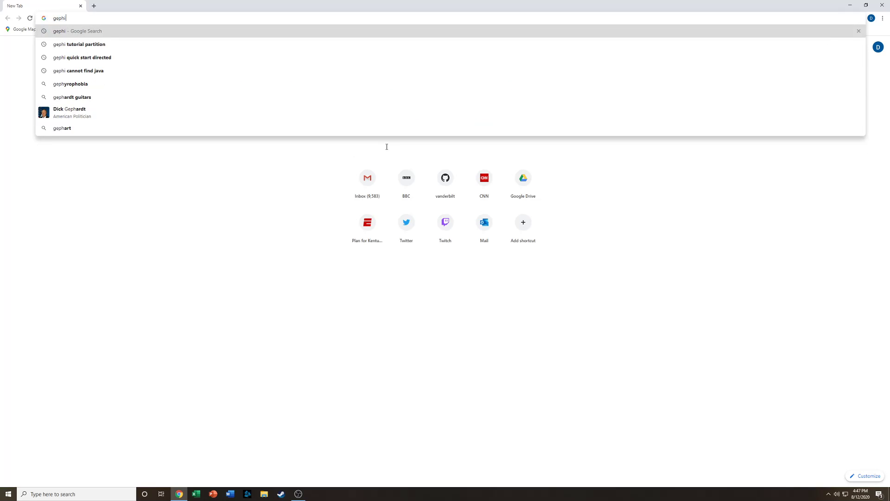
key(Return)
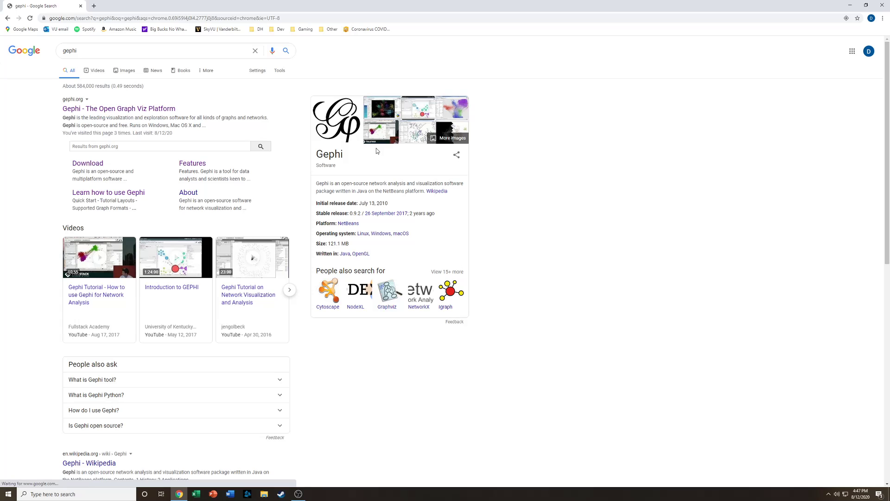
click(122, 108)
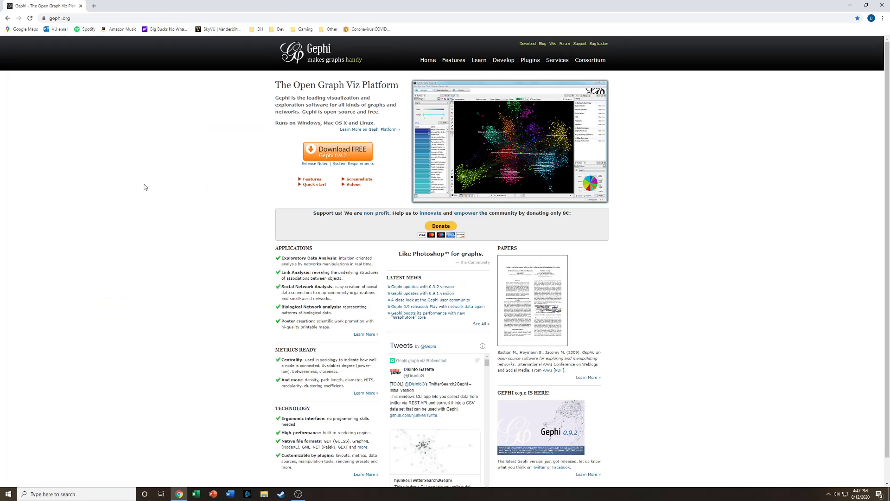
click(341, 152)
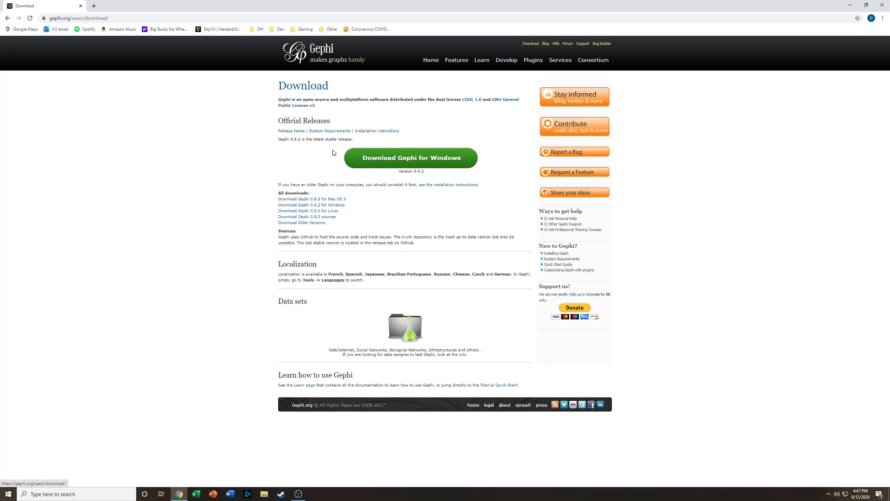
click(384, 161)
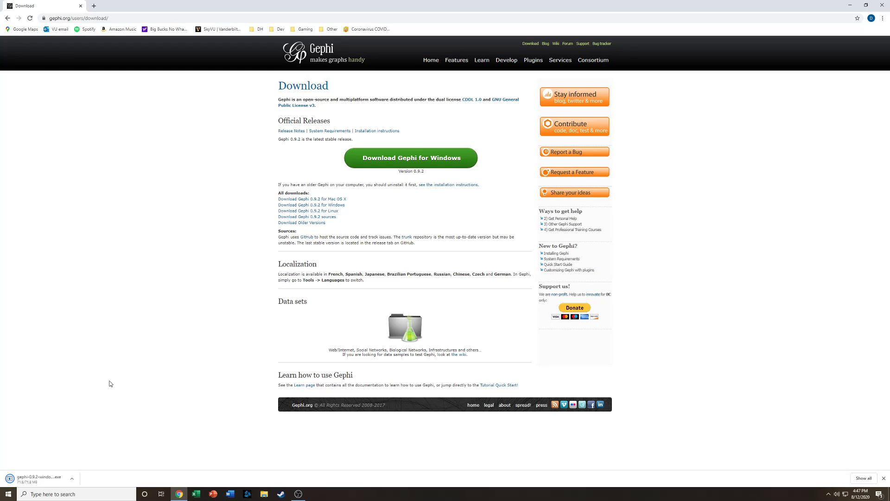
- Run the downloaded Gephi installer and accept the license agreement
click(47, 477)
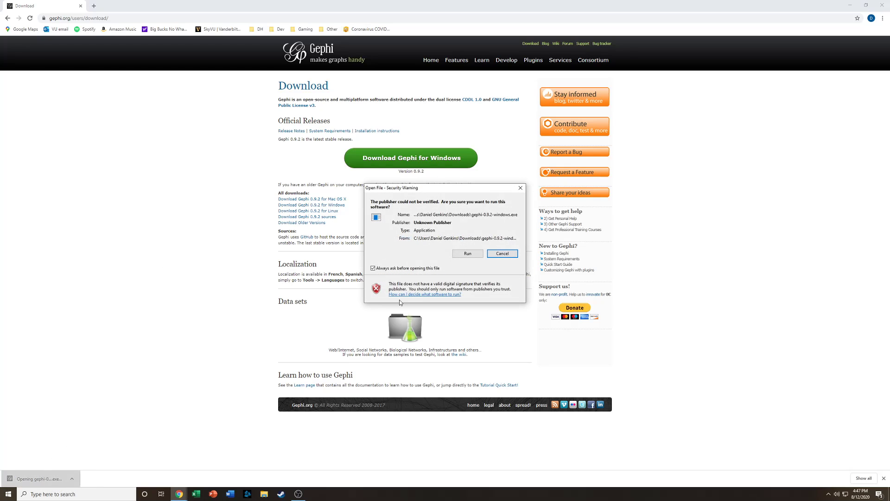
click(464, 255)
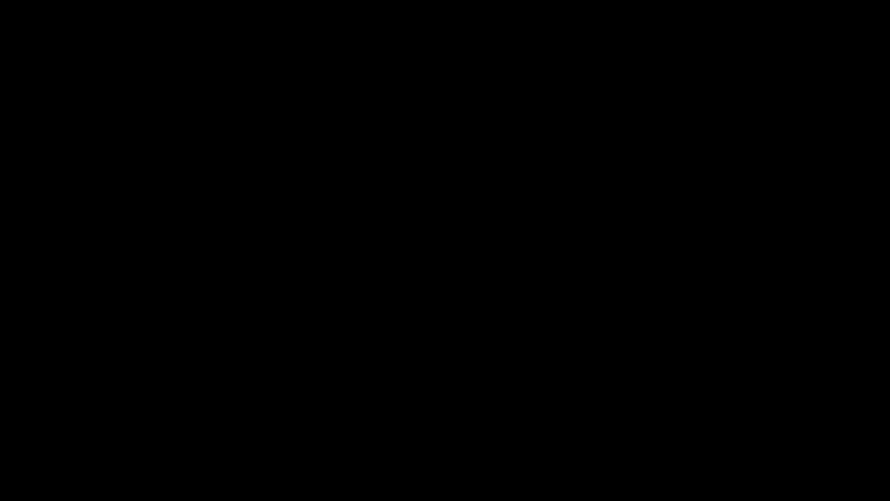
click(483, 300)
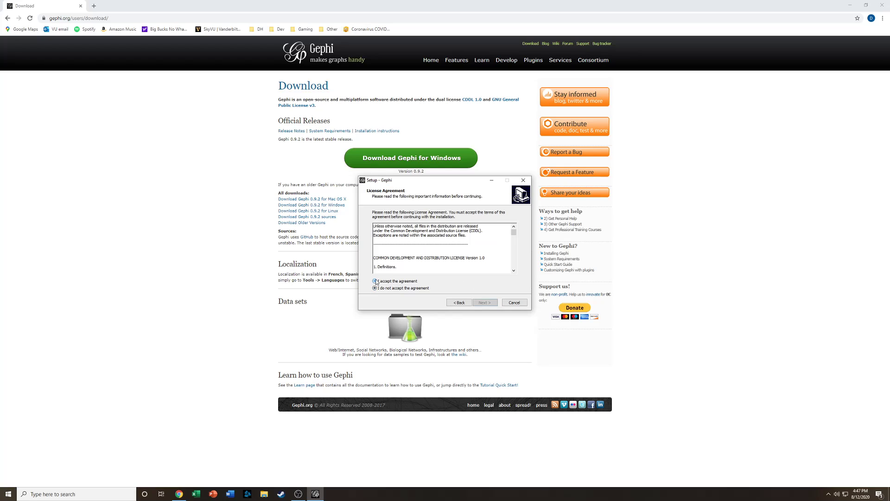
click(376, 282)
click(484, 302)
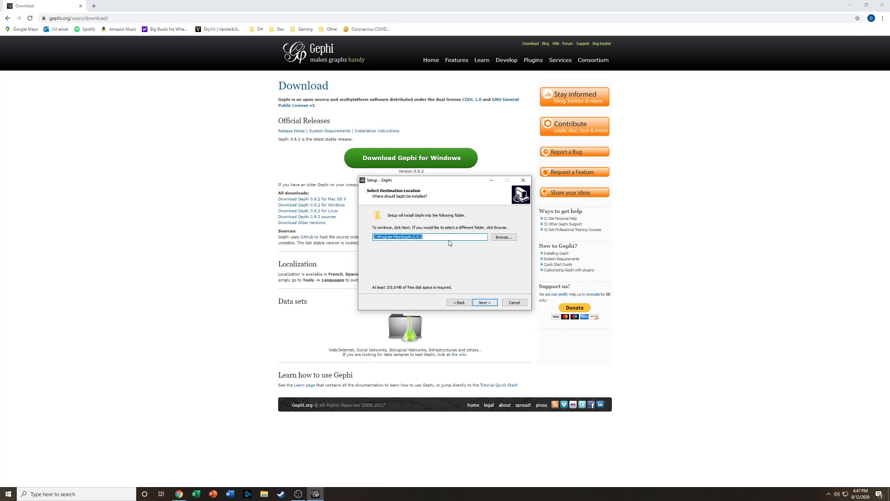
- Install Gephi in C:\Program Files\Gephi-0.9.2 with the default shortcuts and additional tasks, and finish setup with Launch Gephi enabled
click(482, 303)
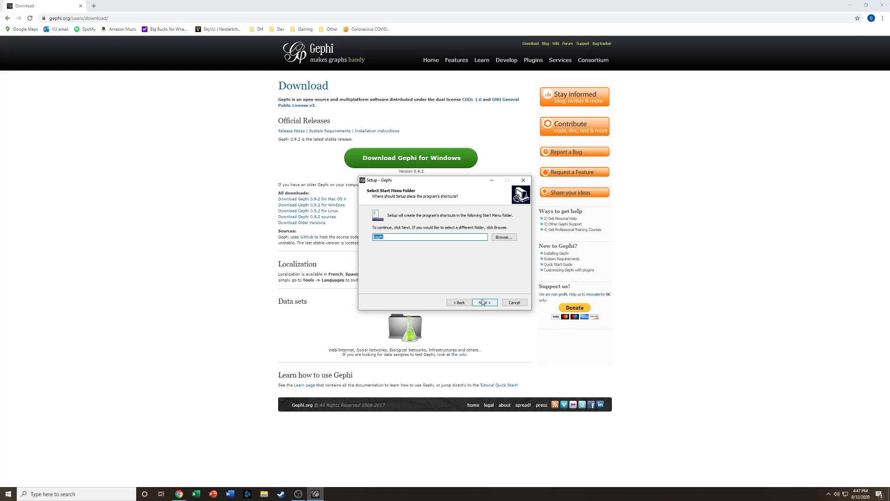
click(483, 302)
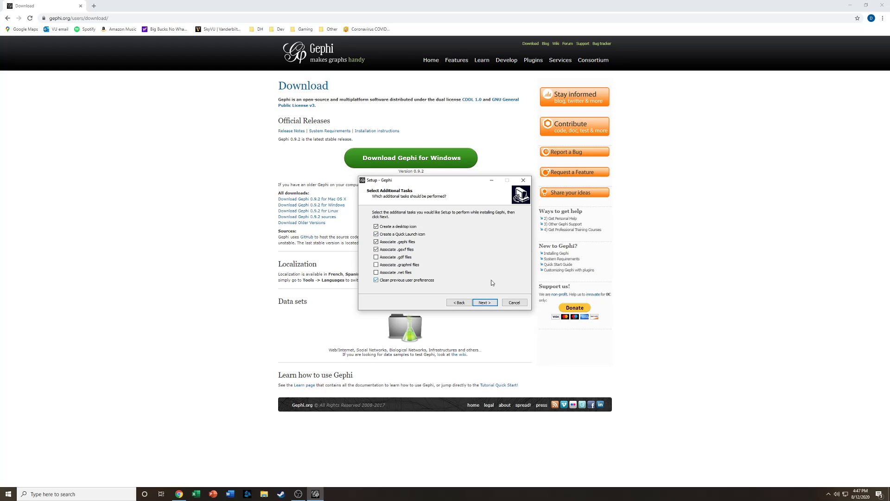
click(489, 303)
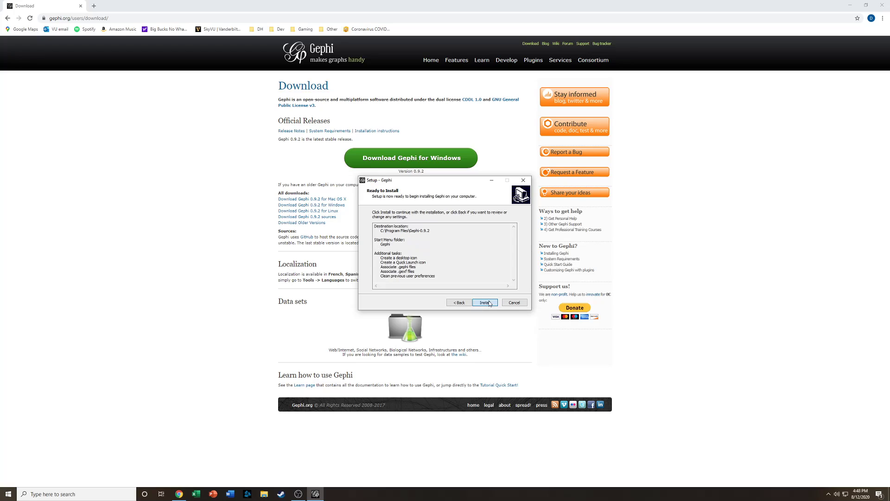
click(485, 303)
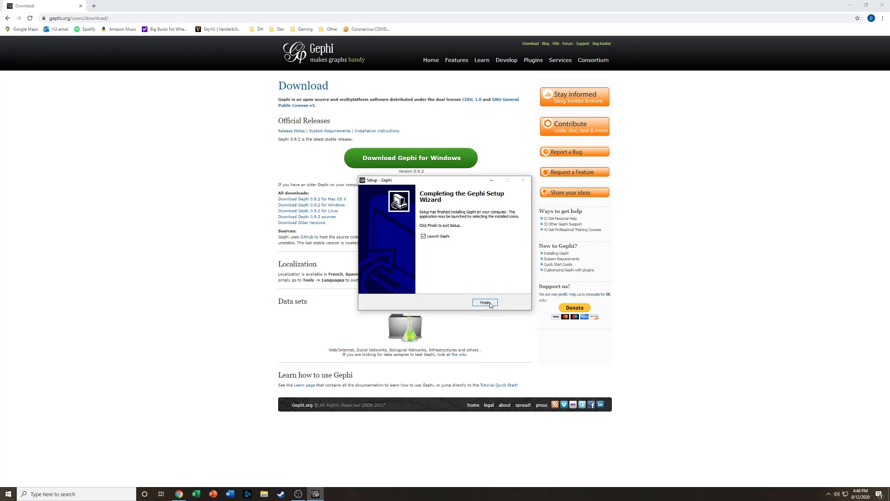
click(485, 302)
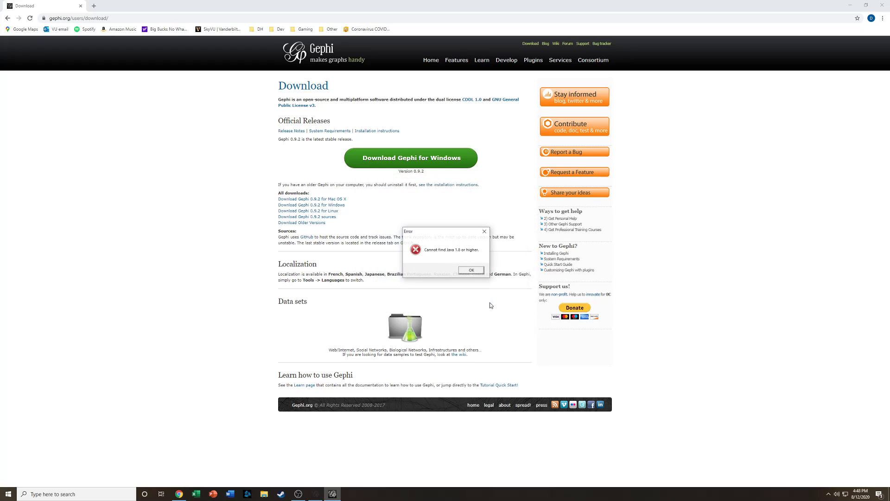
click(471, 271)
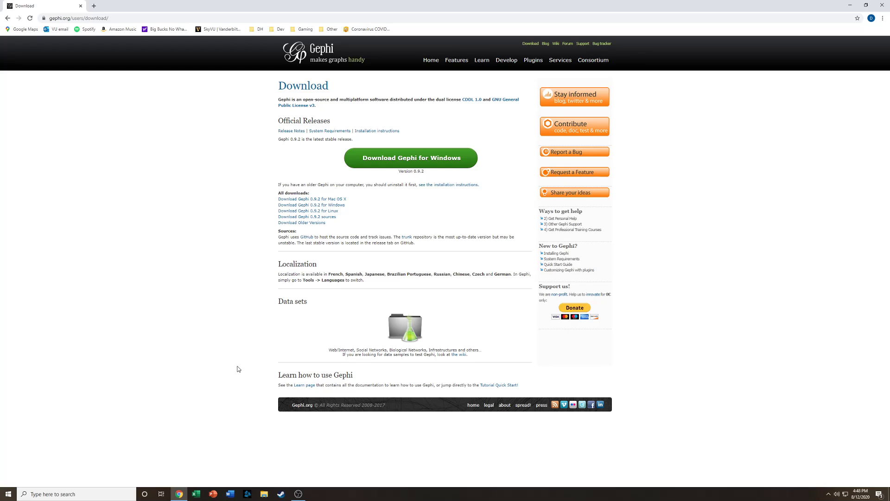
- In File Explorer, open the jre1.8.0_151 folder in C:\Program Files (x86)\Java and copy its full path
click(264, 494)
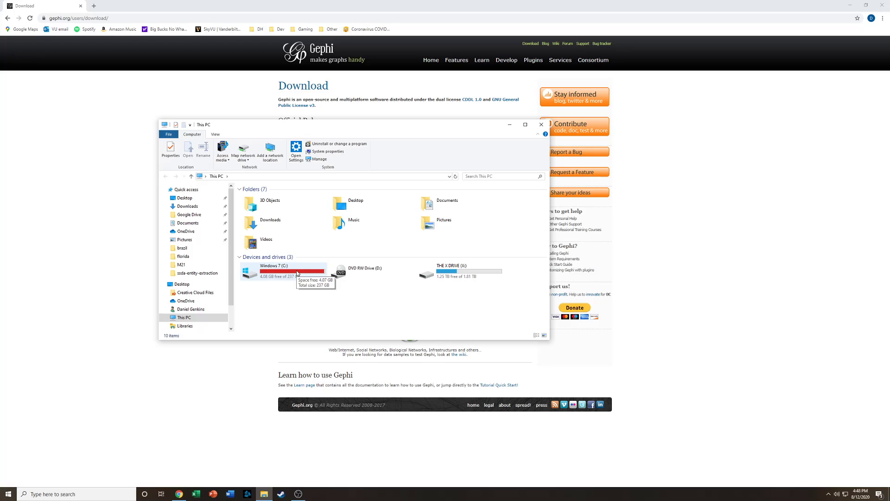
double_click(297, 272)
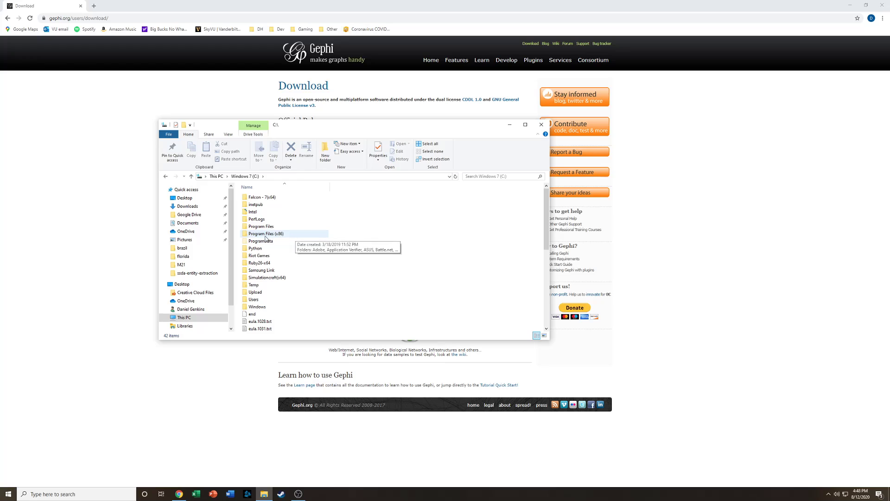
double_click(299, 234)
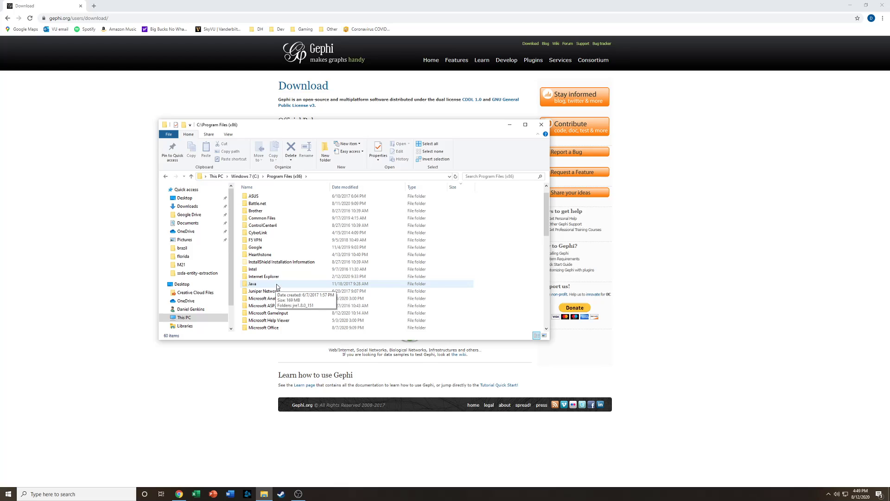
double_click(276, 285)
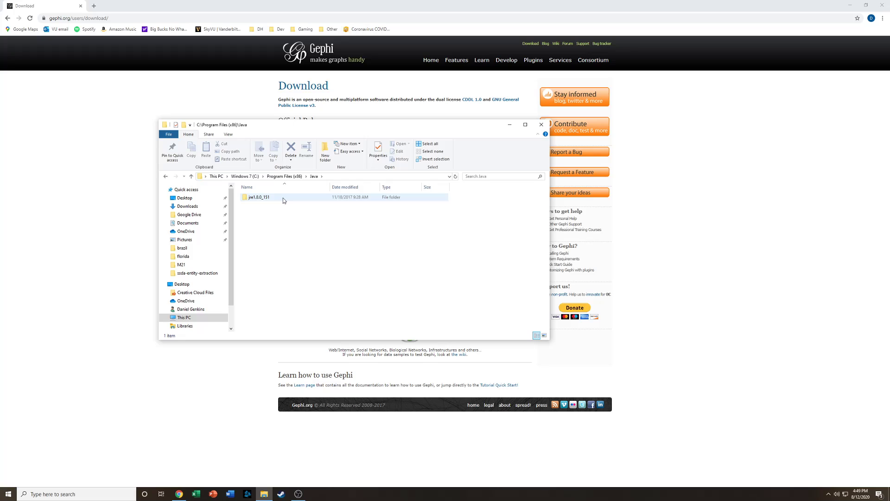
double_click(284, 199)
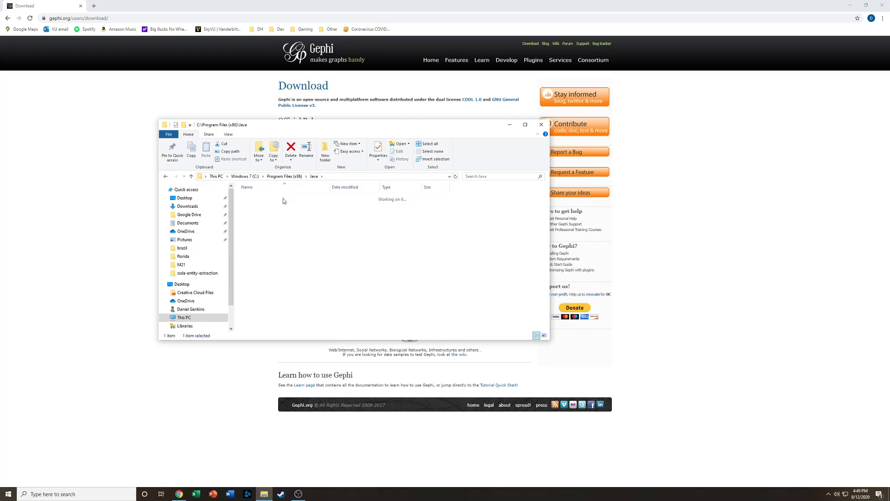
click(382, 174)
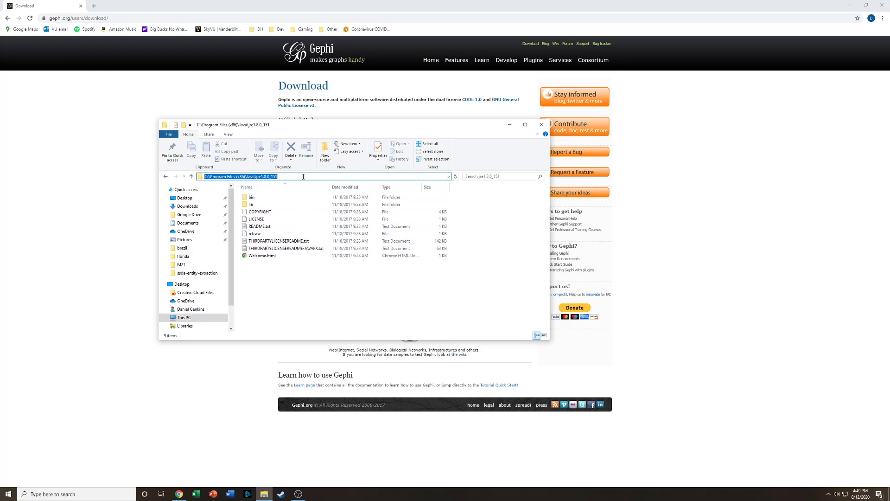
- Open gephi.conf from C:\Program Files\Gephi-0.9.2\etc in Notepad and maximize the window
click(183, 317)
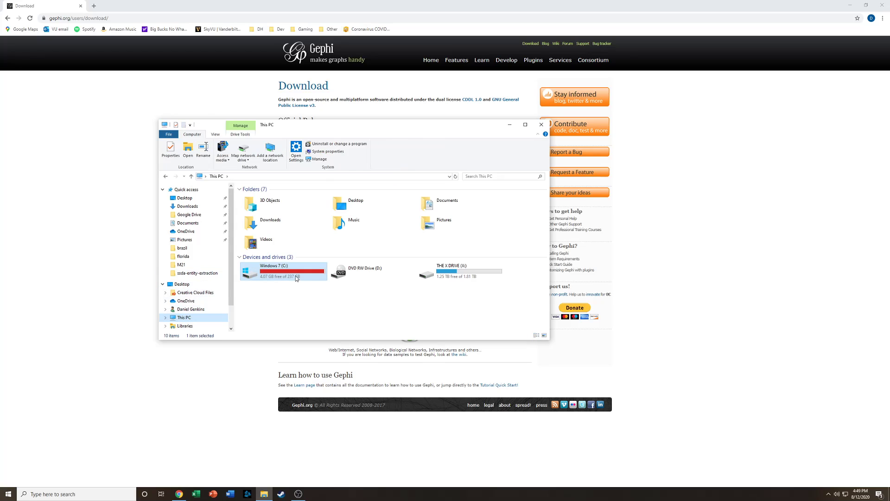
double_click(296, 276)
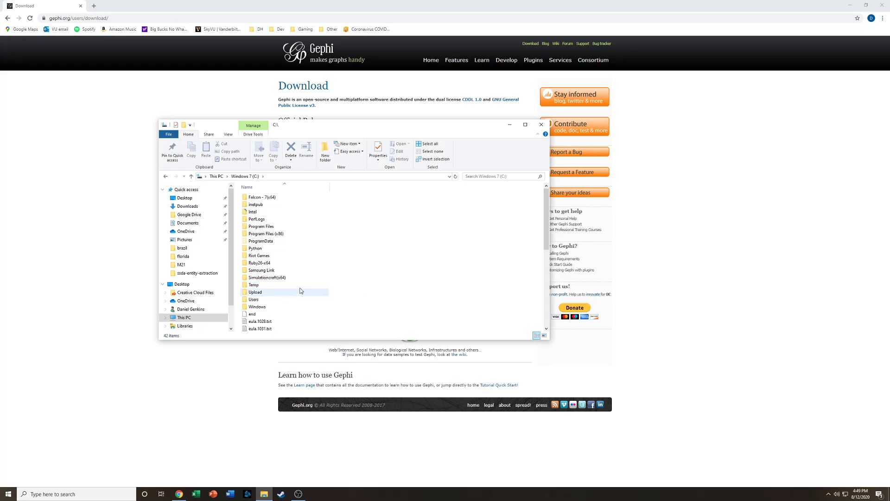
double_click(274, 227)
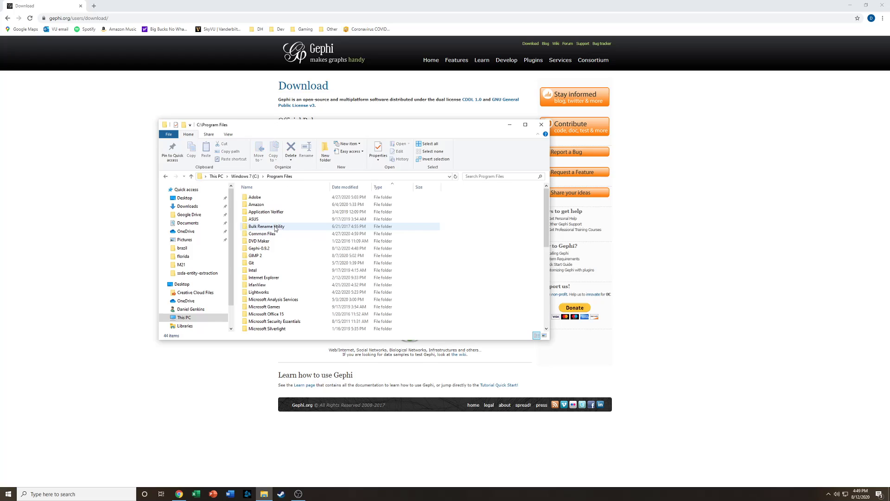
double_click(288, 248)
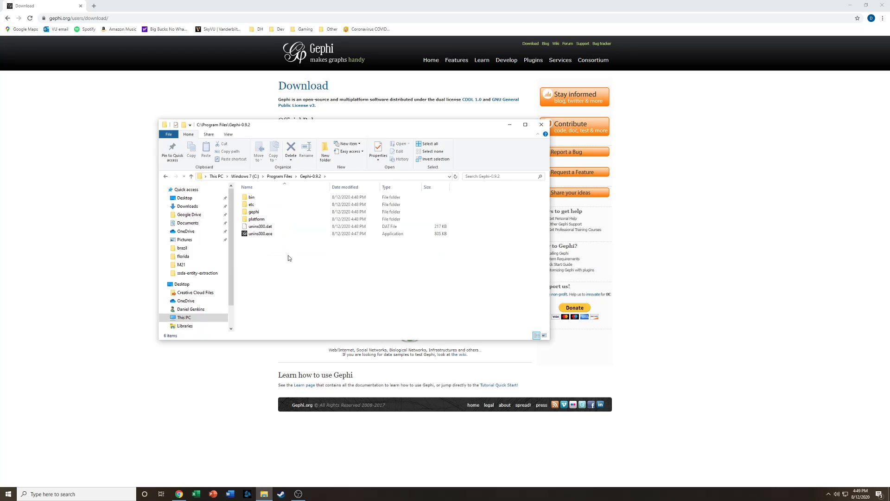
double_click(283, 205)
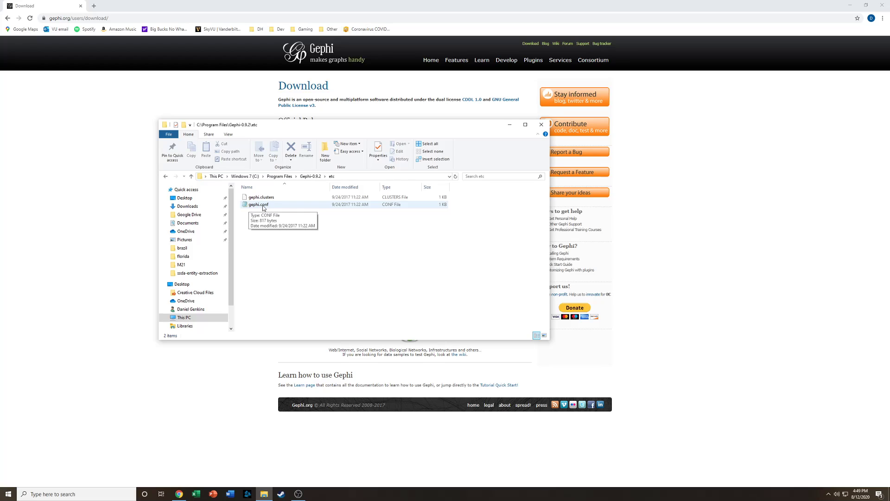
right_click(279, 204)
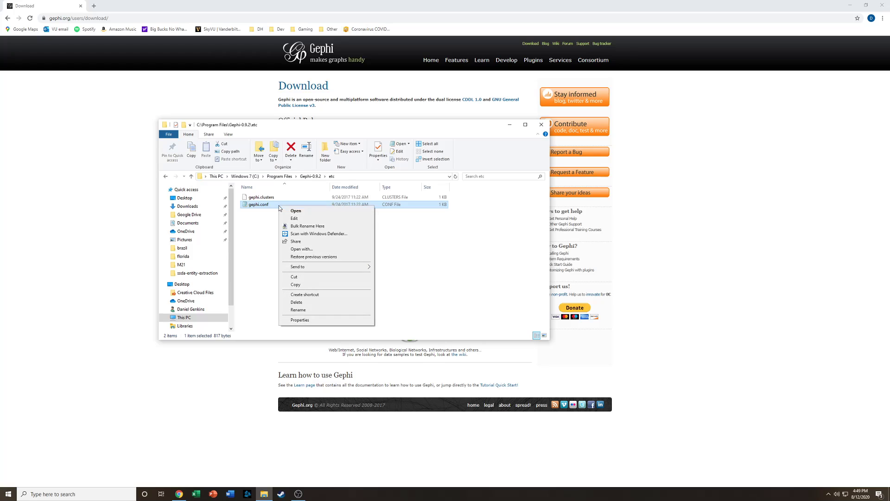
click(318, 248)
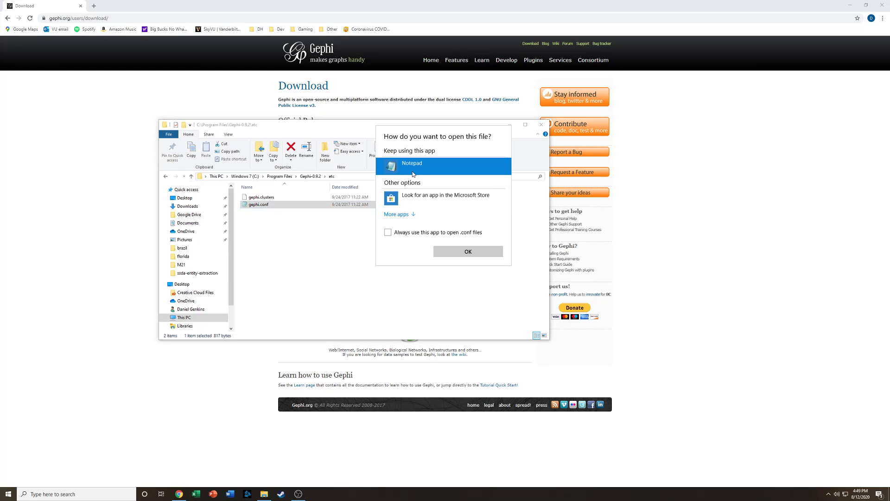
click(466, 251)
click(641, 134)
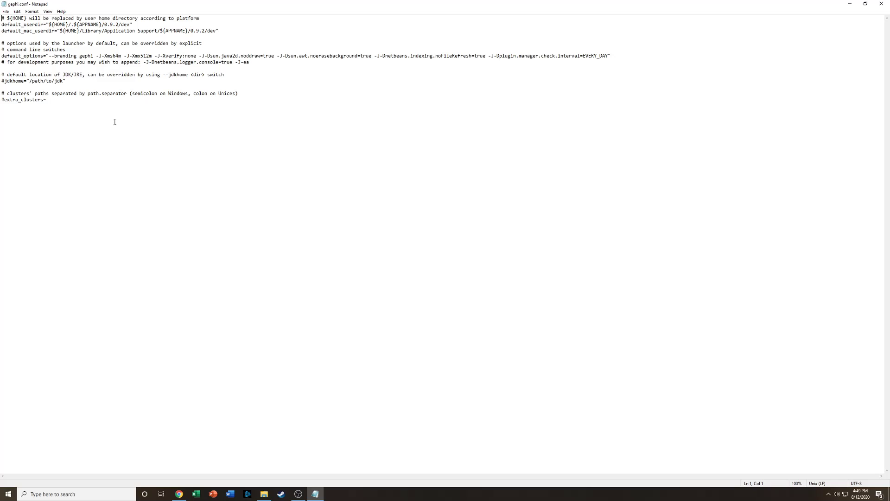
- Replace the placeholder path in the jdkhome line with C:\Program Files (x86)\Java\jre1.8.0_151
scroll(114, 121, up, 6)
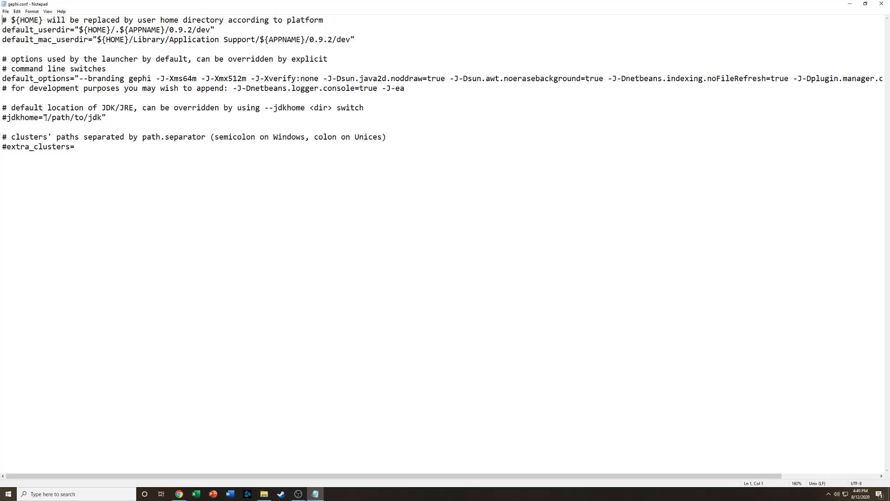
drag(47, 118, 103, 118)
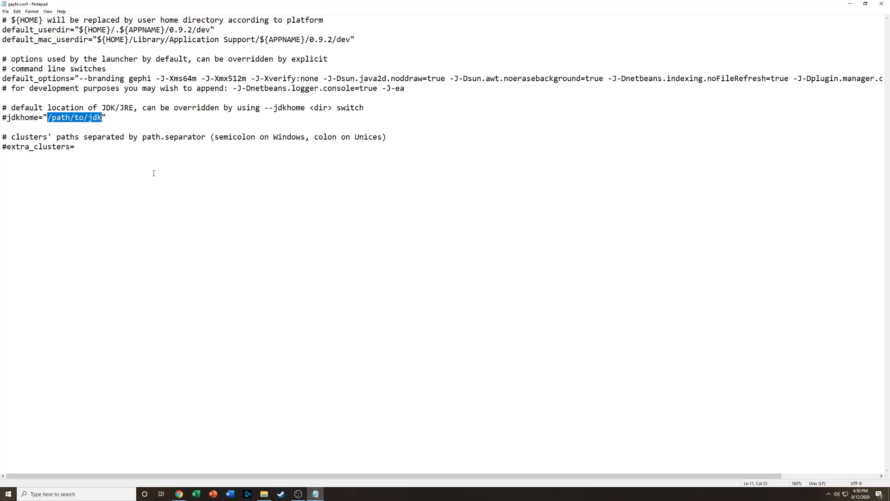
text(C:\Program Files (x86)\Java\jre1.8.0_151)
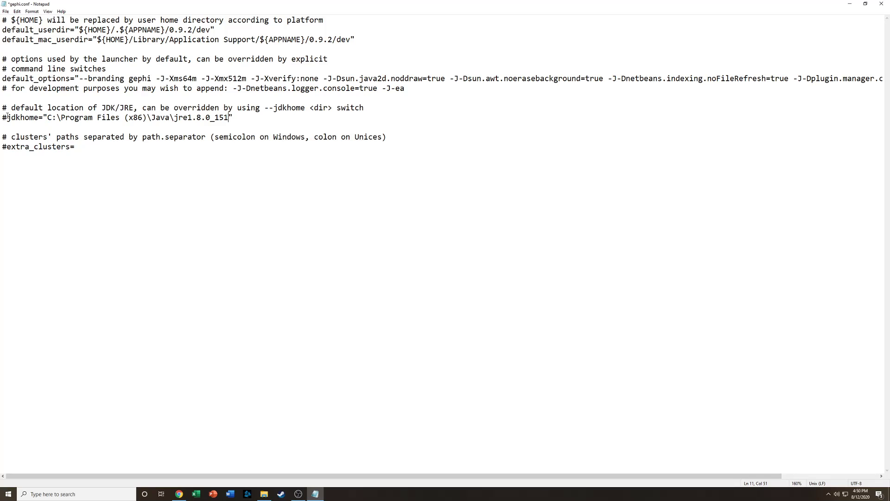
- Uncomment the jdkhome line by removing its leading #, and save and close gephi.conf
click(8, 118)
key(BackSpace)
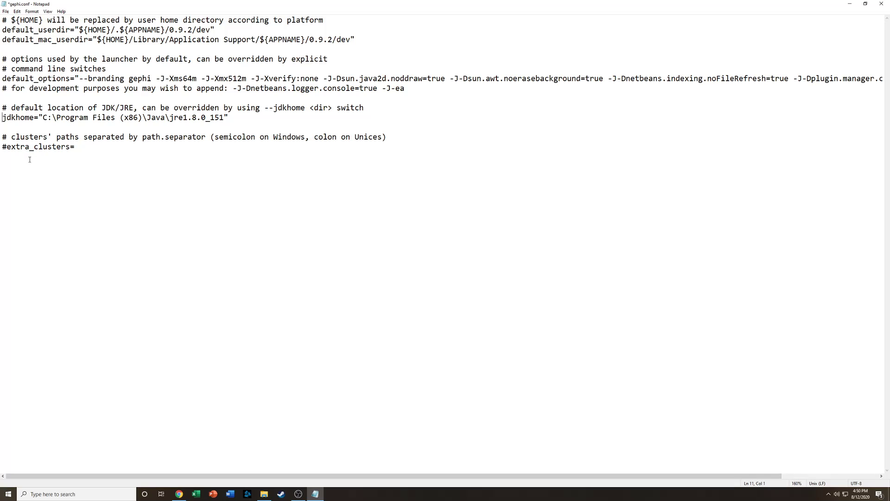
key(ctrl+s)
click(881, 5)
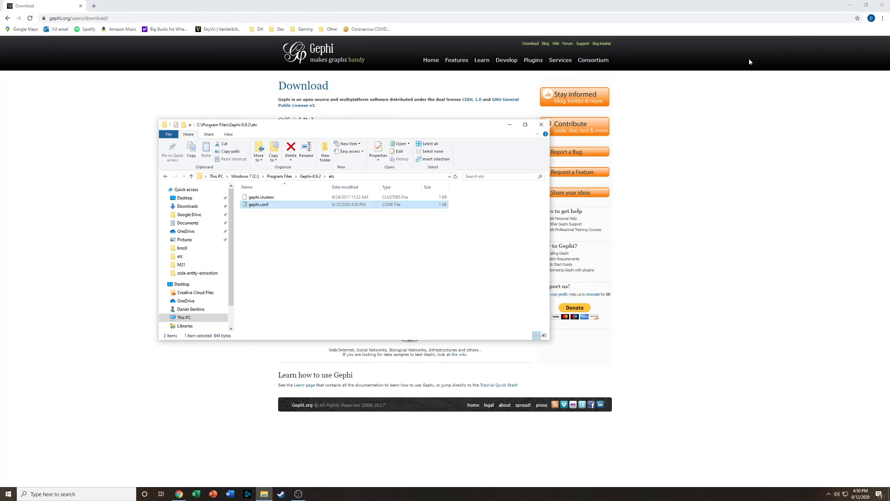
- Close the etc folder window, launch Gephi, dismiss its Welcome dialog and maximize the window
click(538, 125)
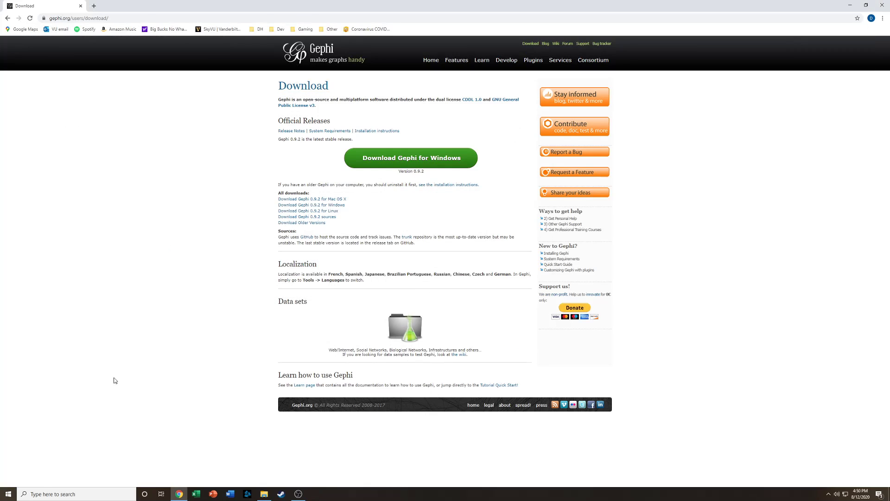
click(58, 494)
text(gephi)
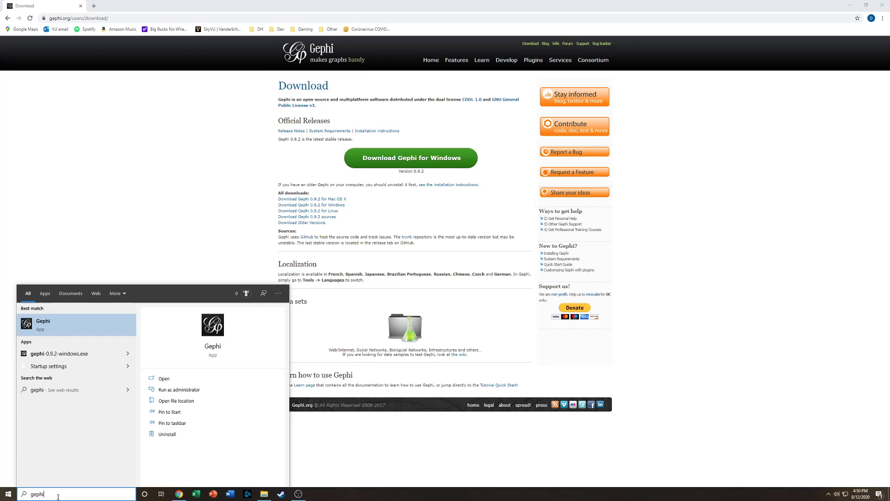
key(Return)
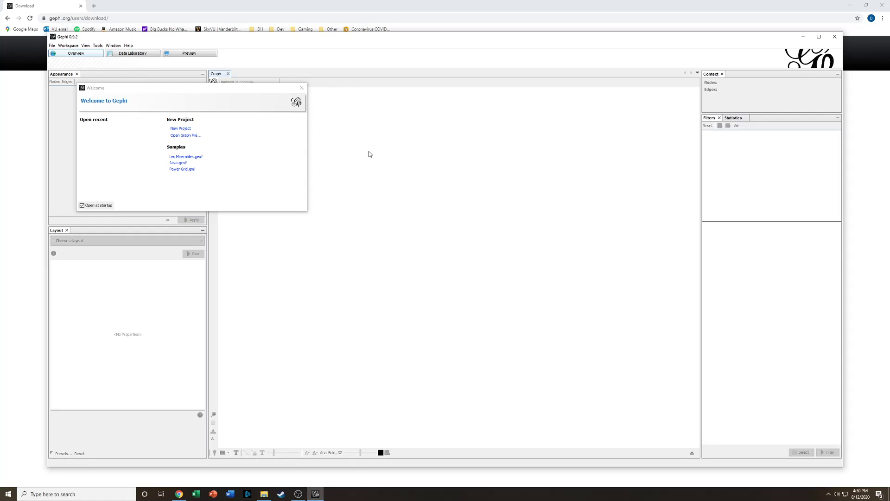
click(301, 88)
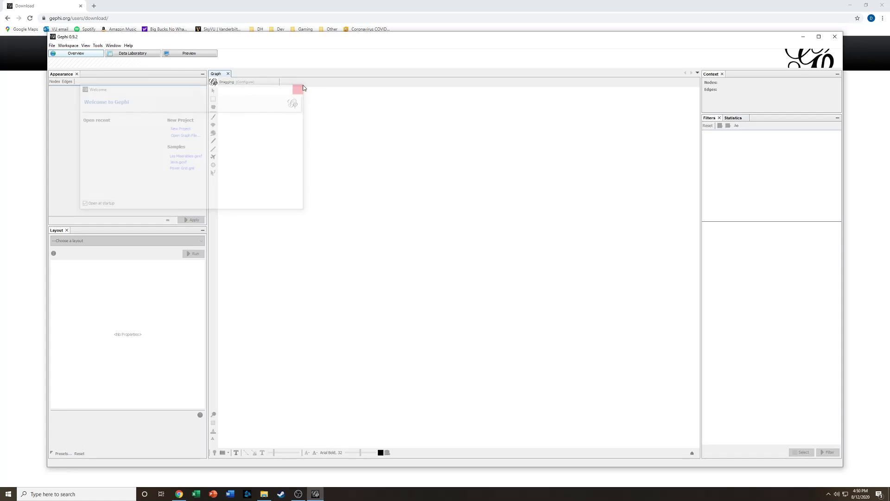
click(812, 38)
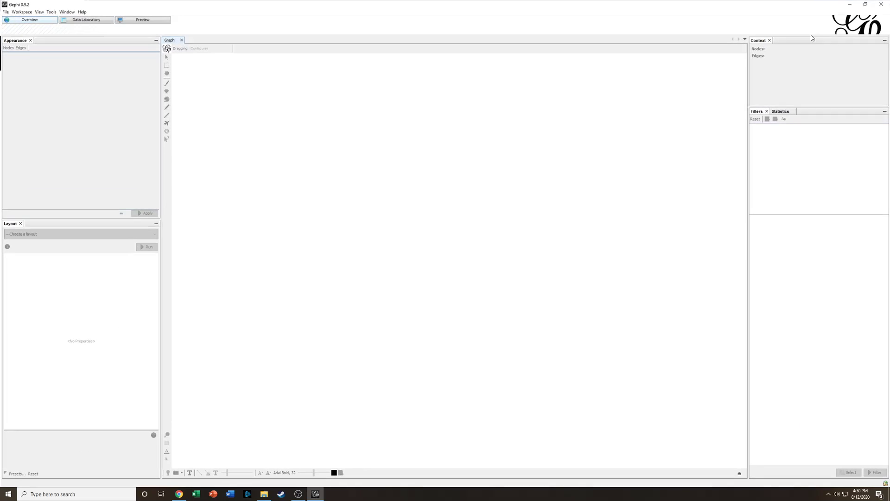
- Switch to Chrome and download the Quick Start tutorial PDF from the Quick Start Guide on Gephi's Learn page
click(178, 495)
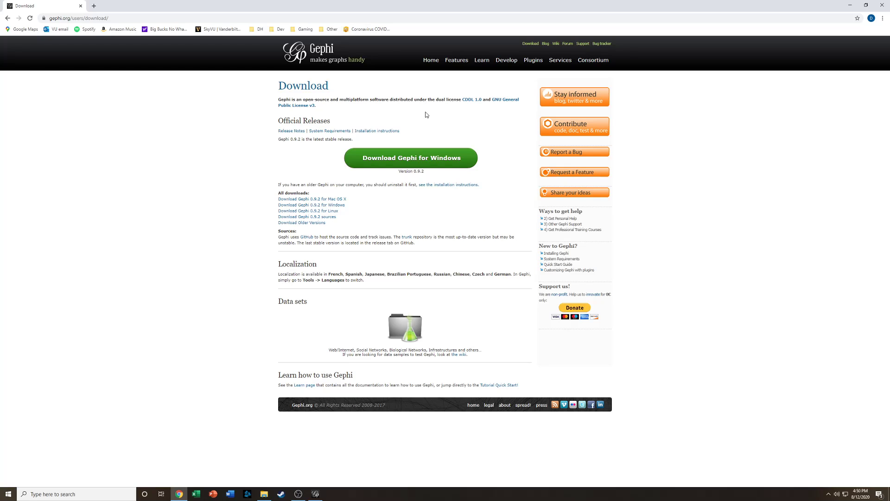
click(480, 63)
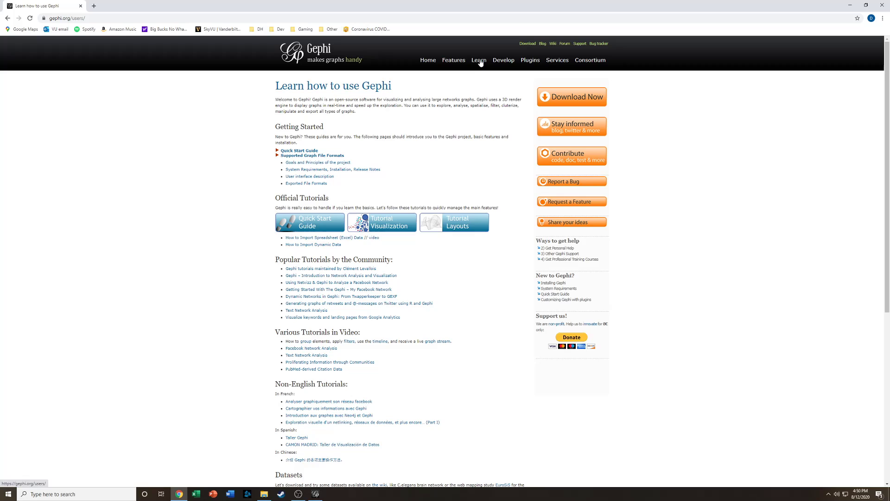
click(316, 225)
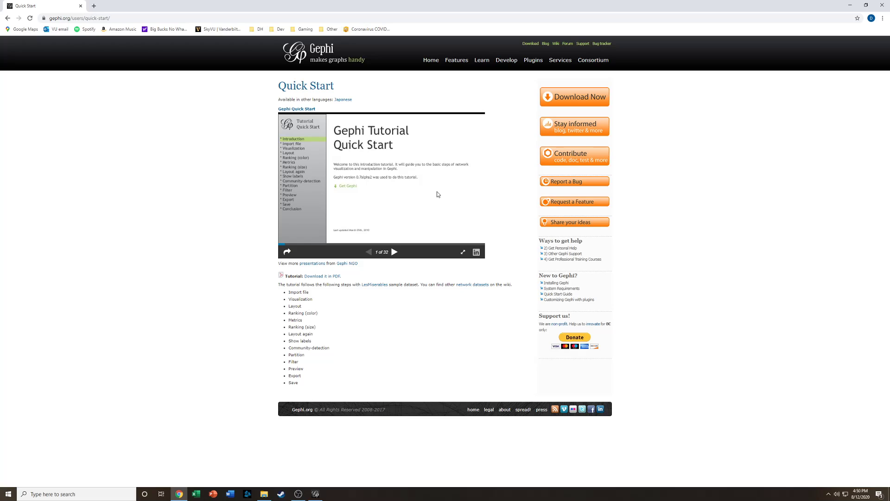
click(318, 277)
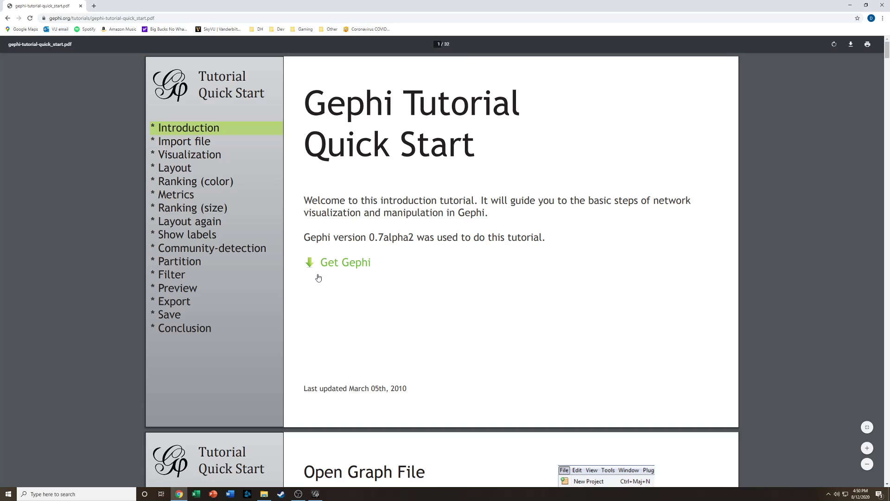
click(851, 44)
click(275, 176)
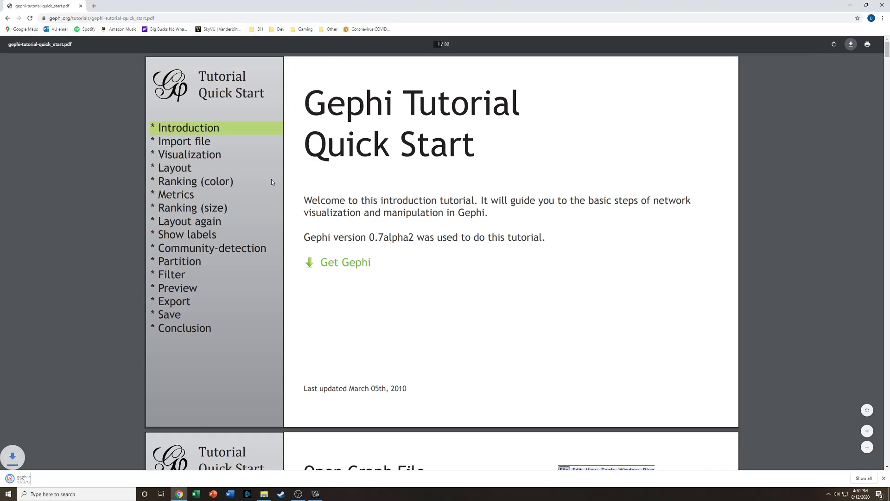
- Open the downloaded gephi-tutorial-quick_start.pdf and download the LesMiserables.gexf sample linked on its Open Graph File page
click(7, 18)
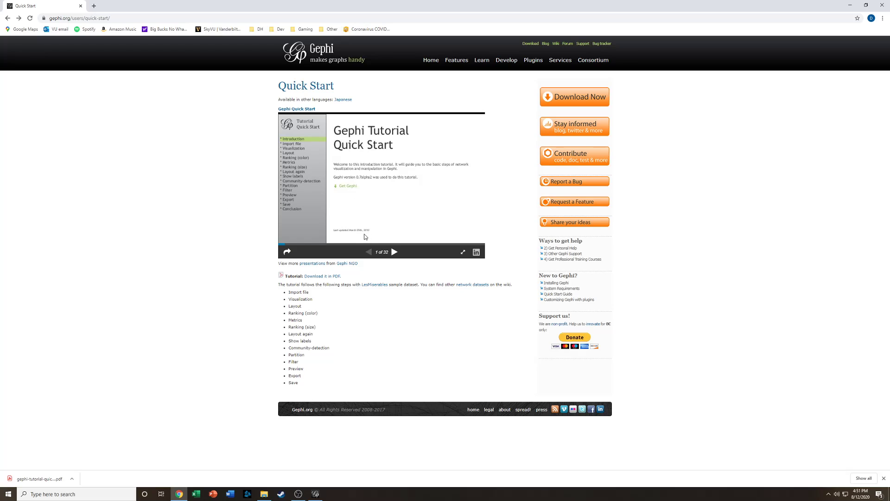
click(61, 479)
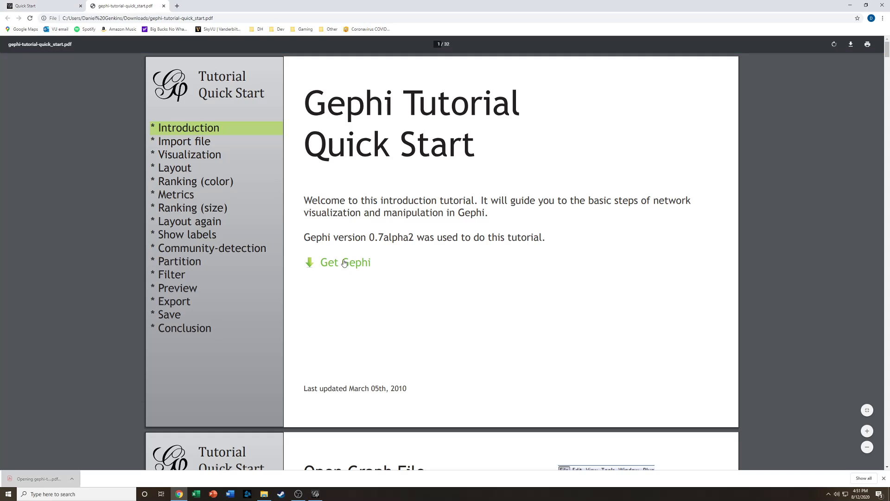
scroll(445, 272, down, 6)
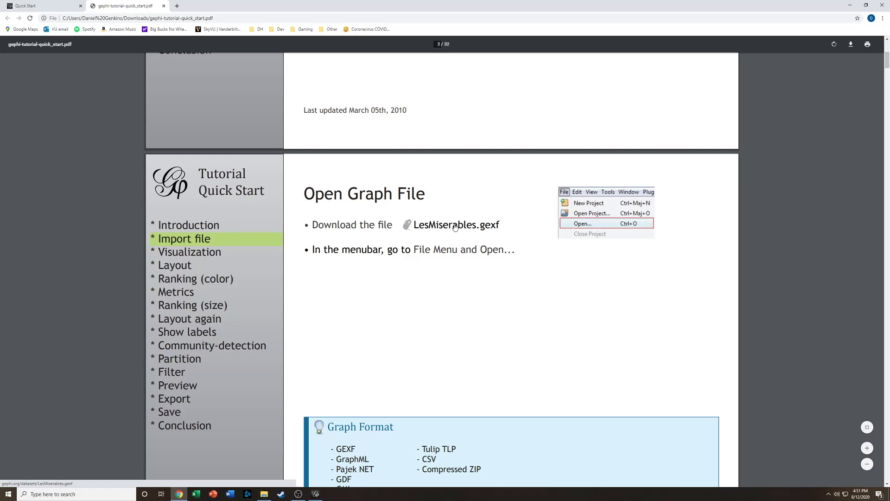
click(442, 227)
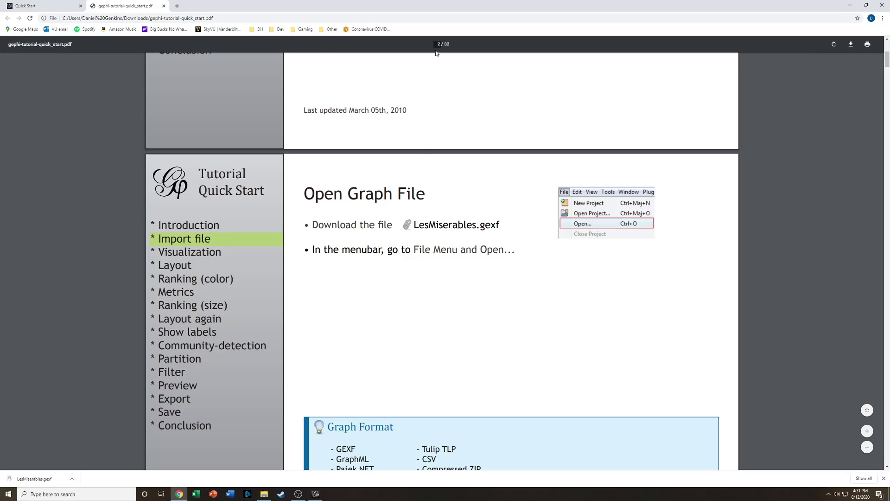
- Close the browser and browse to the Downloads folder in Gephi's Open dialog
click(881, 5)
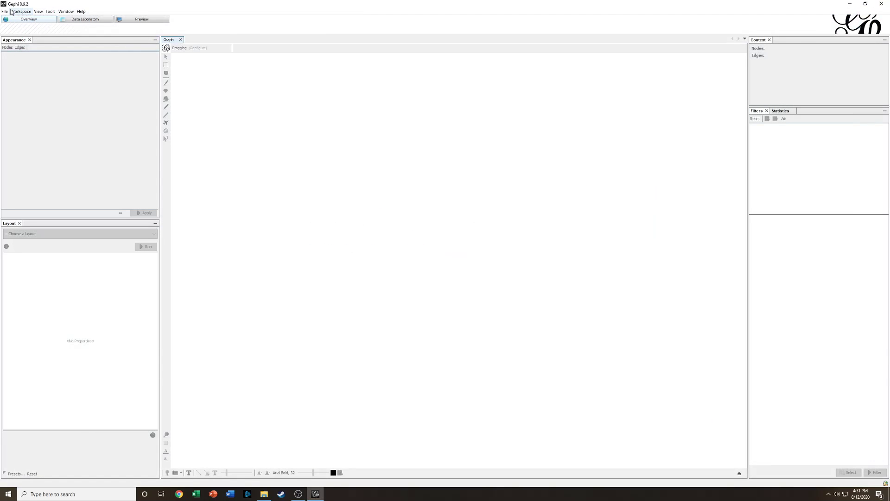
click(9, 12)
click(9, 12)
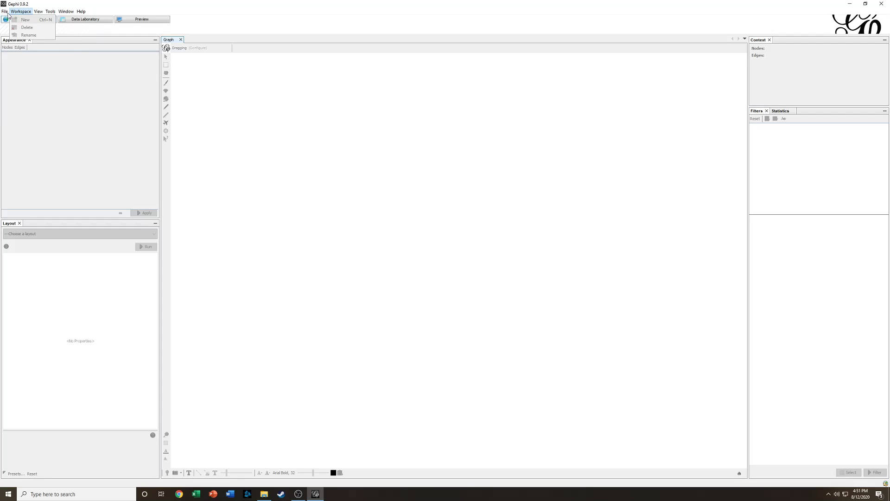
click(8, 13)
click(17, 28)
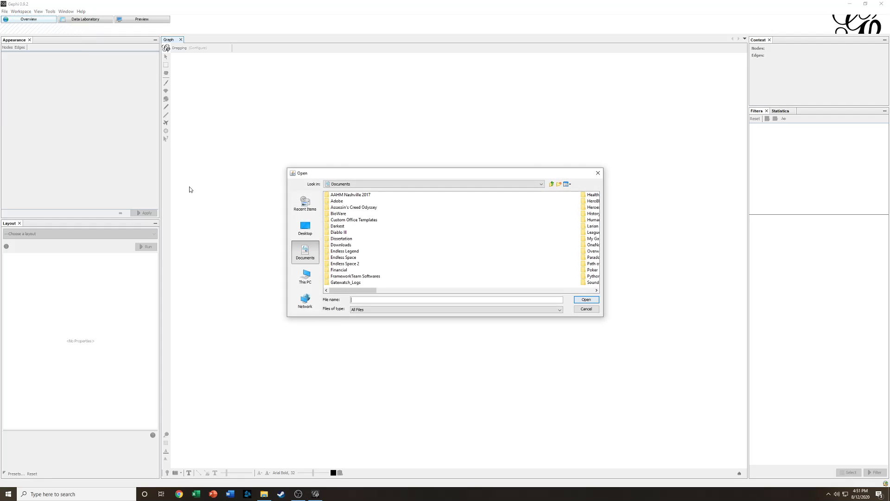
click(314, 283)
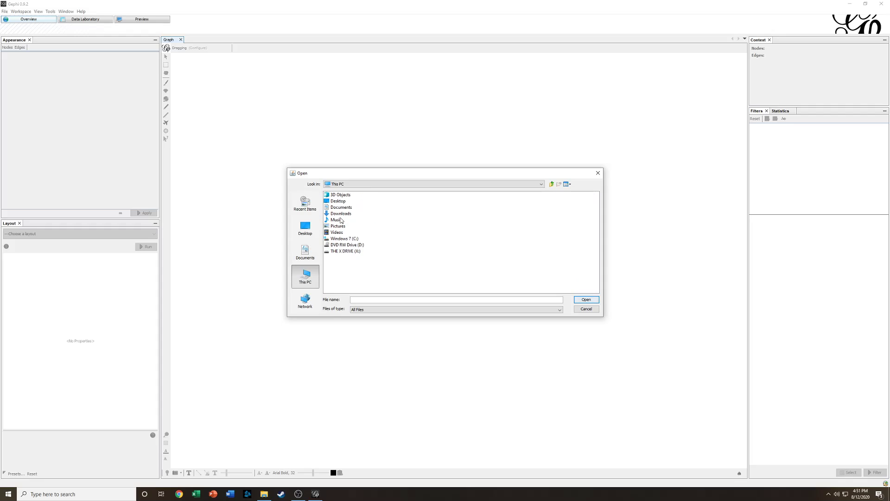
double_click(344, 214)
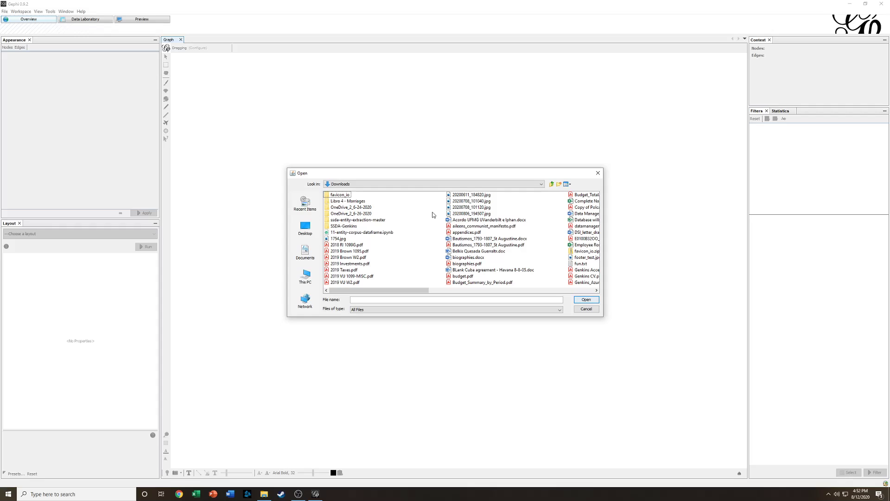
- Show the Downloads files in details view sorted by newest modification date, and open LesMiserables.gexf
click(568, 185)
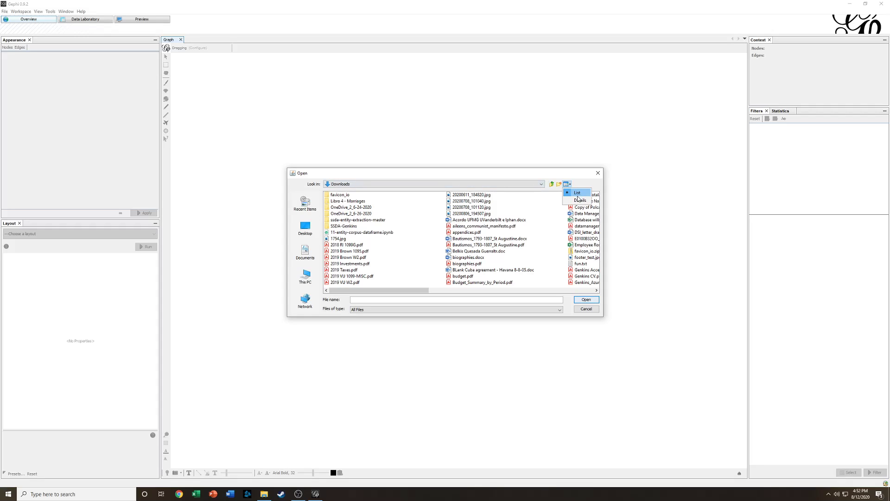
click(575, 202)
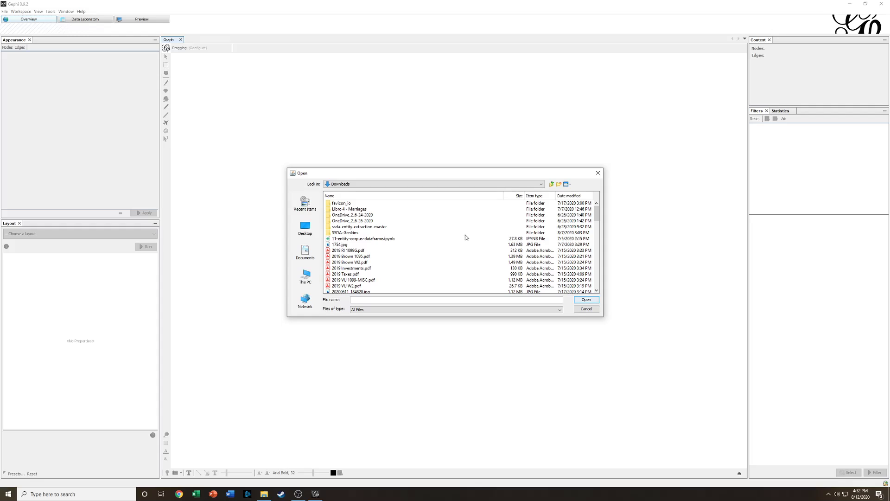
click(568, 196)
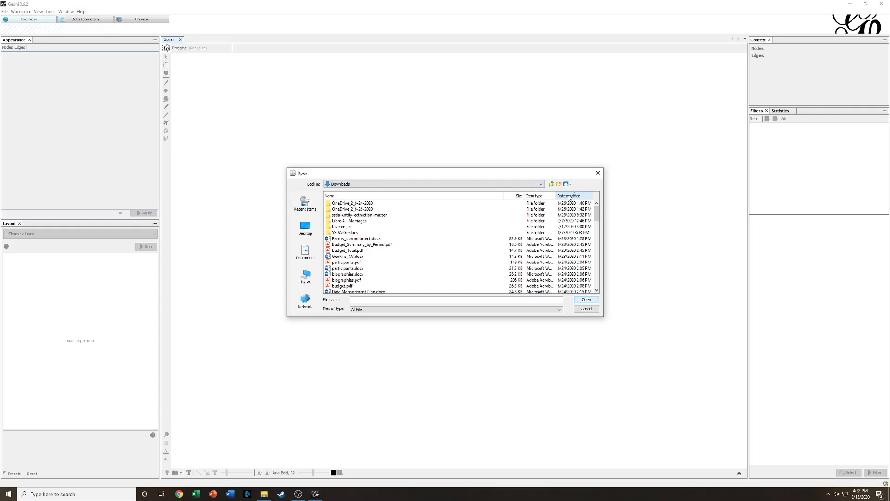
click(568, 195)
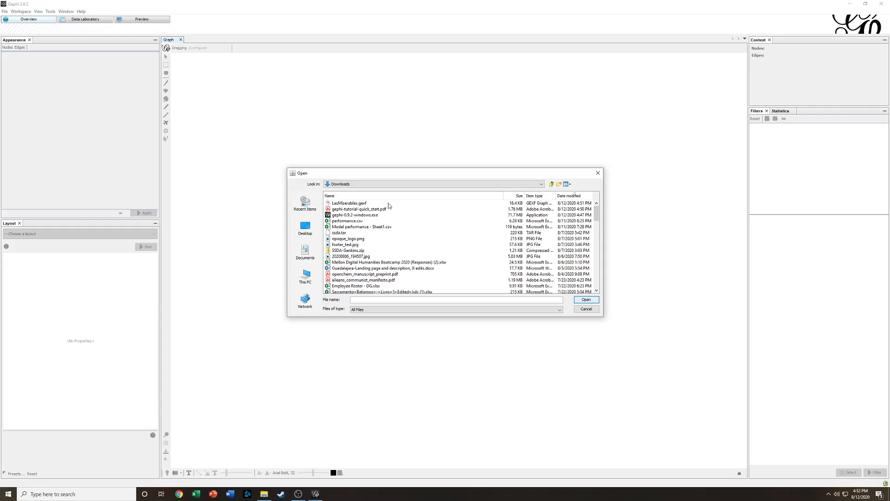
click(355, 204)
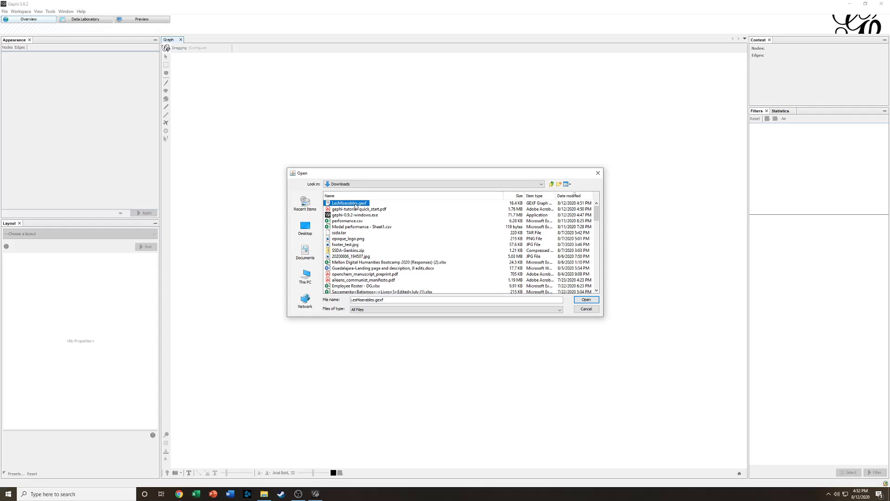
click(585, 300)
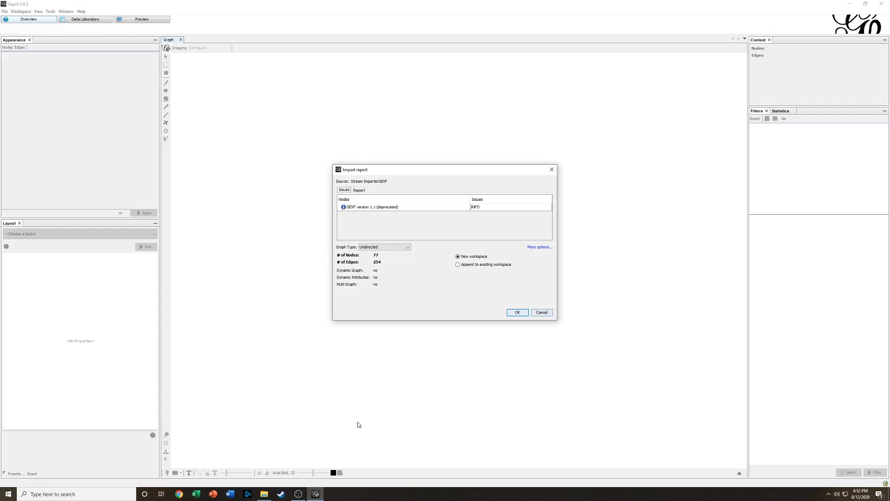
- Open gephi-tutorial-quick_start.pdf from Downloads in File Explorer, and minimize the folder window to return to the import report
click(265, 494)
click(188, 206)
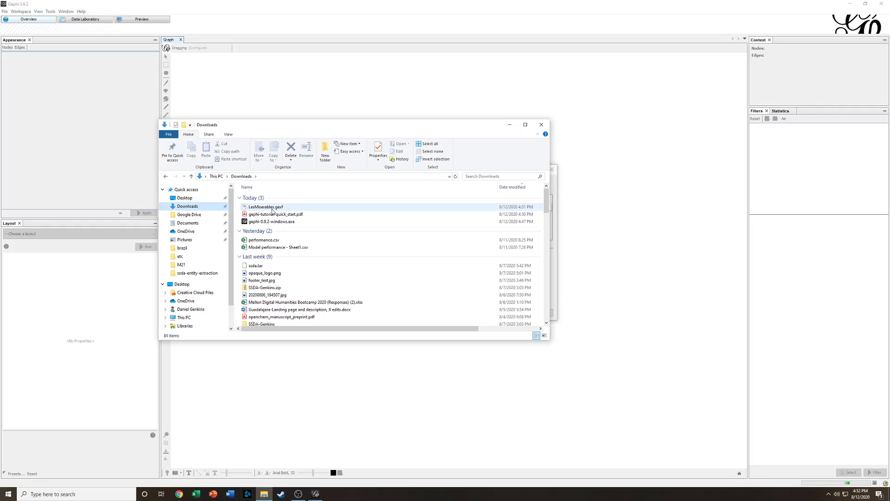
click(277, 215)
click(509, 124)
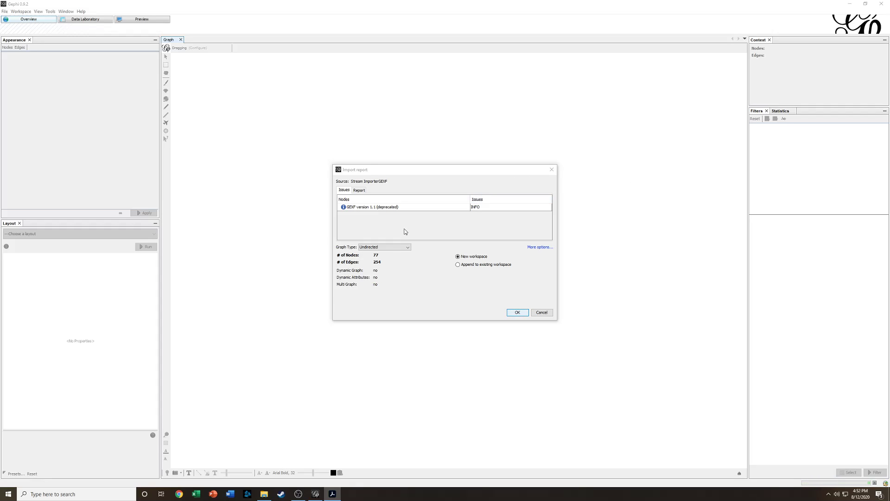
- Set the graph type to Mixed and import the LesMiserables graph into a new workspace
click(397, 247)
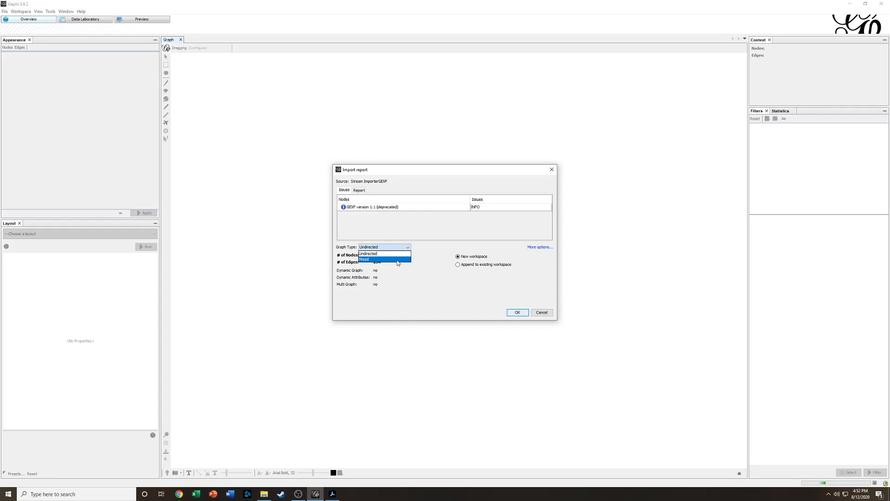
click(398, 261)
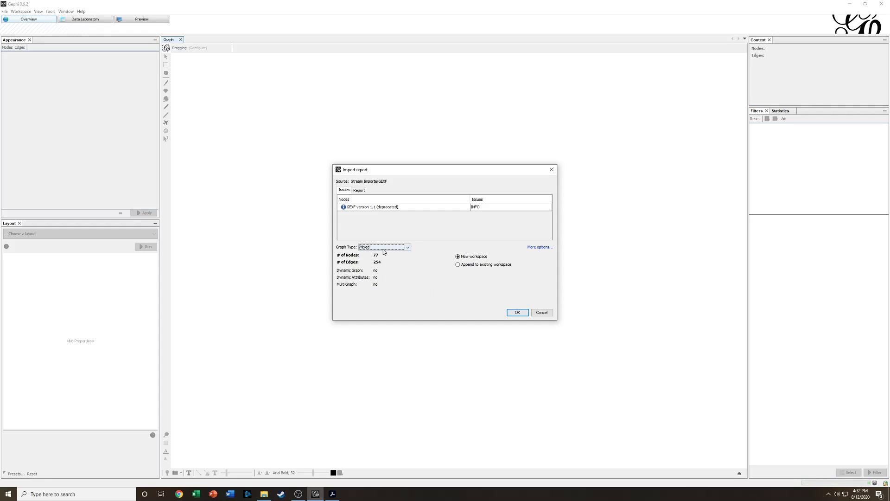
click(517, 312)
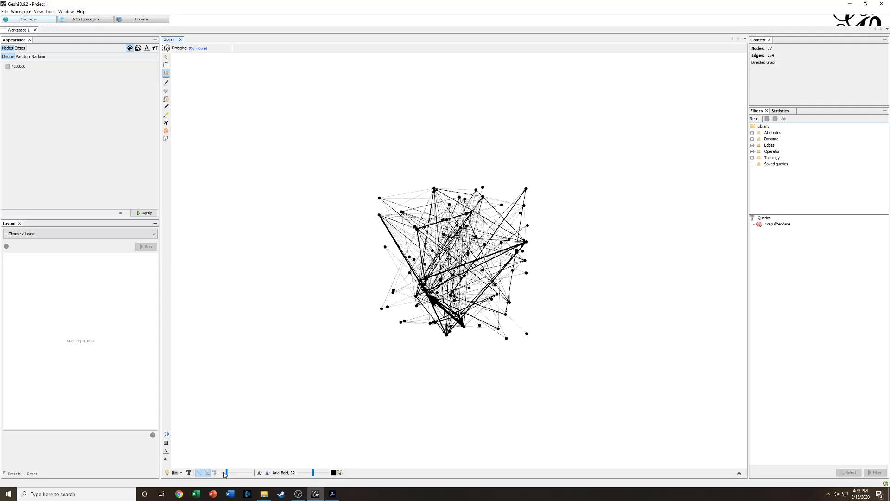
- Increase the edge thickness of the graph slightly and center the whole graph in the graph view
drag(225, 472, 227, 476)
mouse_move(227, 474)
mouse_down()
mouse_move(253, 475)
mouse_move(230, 474)
mouse_up()
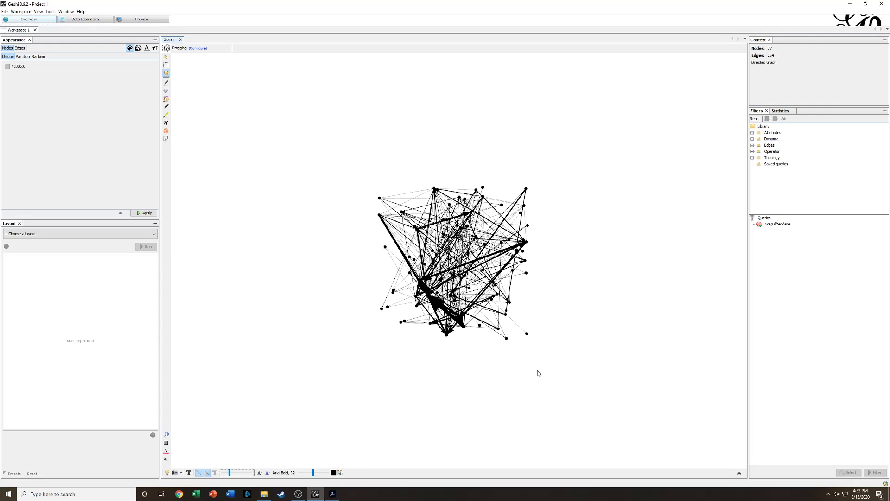
scroll(608, 338, up, 1)
scroll(609, 338, up, 1)
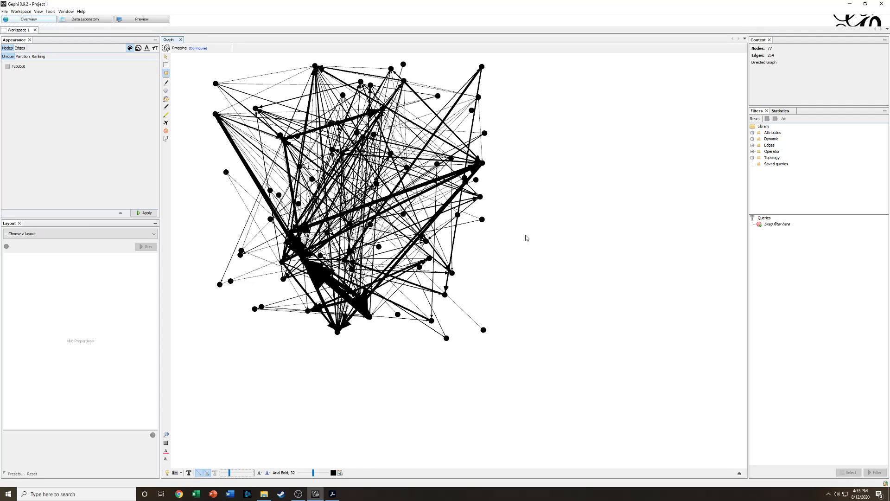
drag(222, 190, 458, 228)
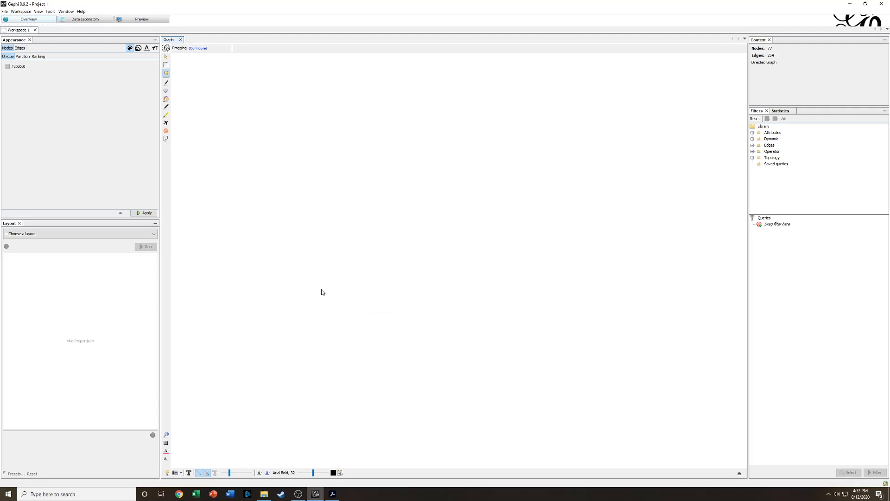
click(168, 436)
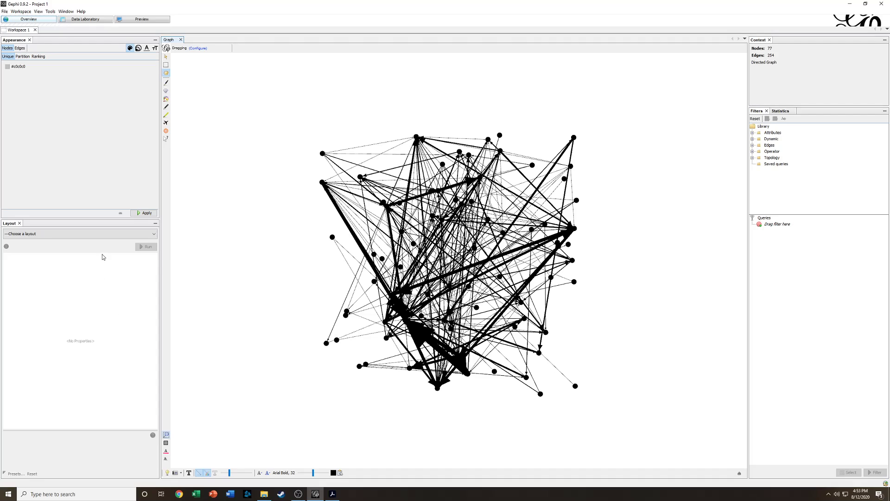
- Choose the Force Atlas layout and run it on the graph
click(81, 234)
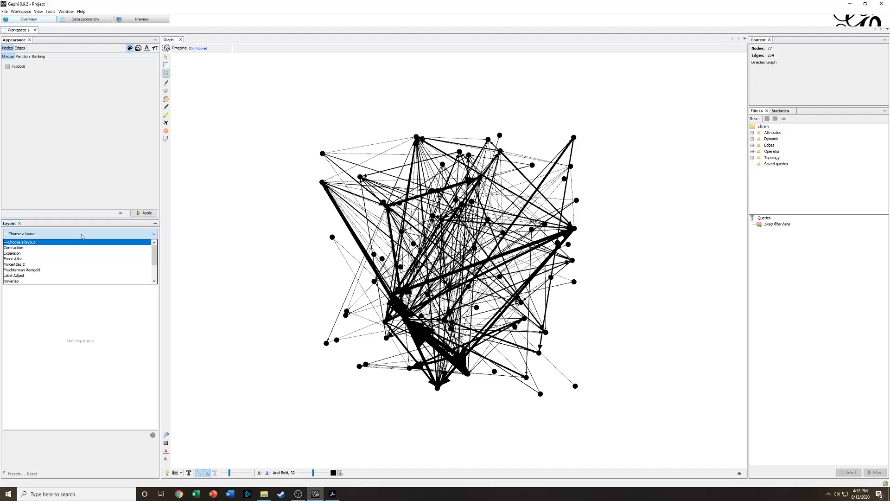
click(47, 263)
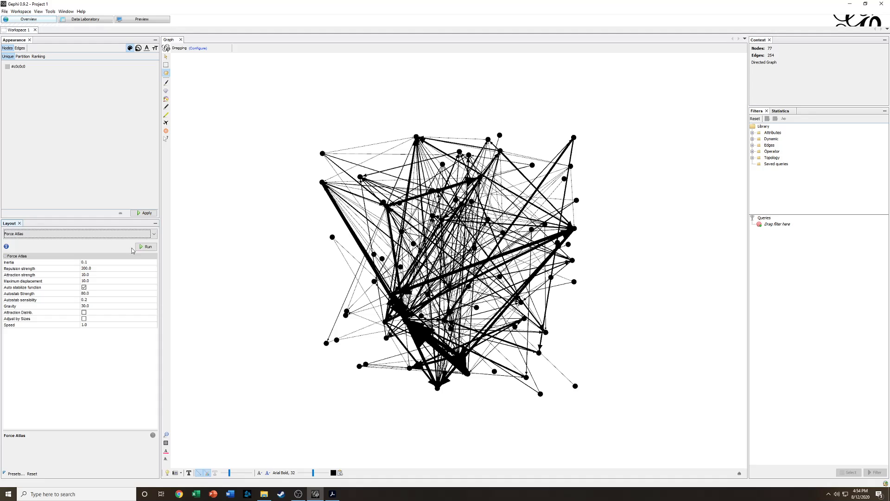
click(146, 246)
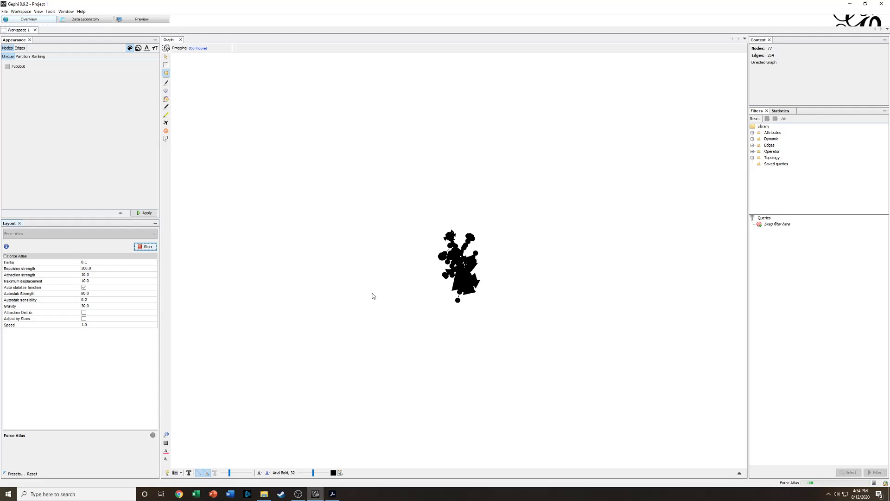
- Set the Force Atlas repulsion strength to 10000 while the layout runs, and stop the layout once the nodes have spread out
click(103, 268)
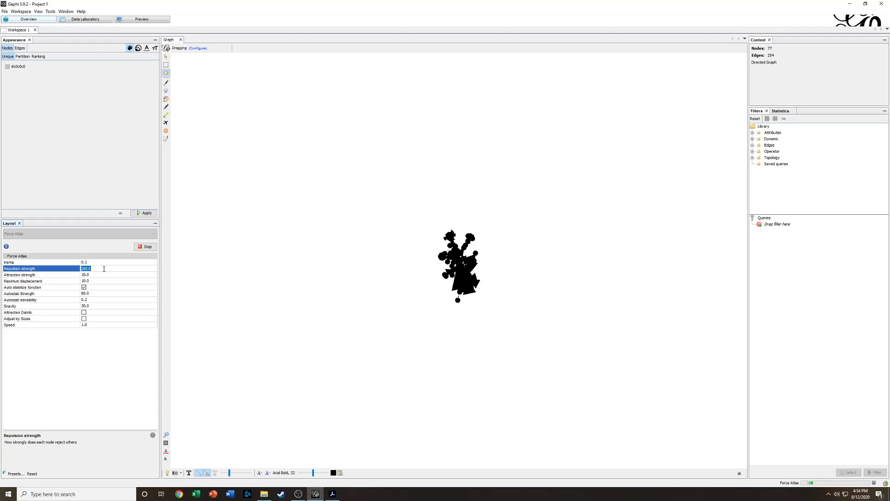
text(10000)
key(Return)
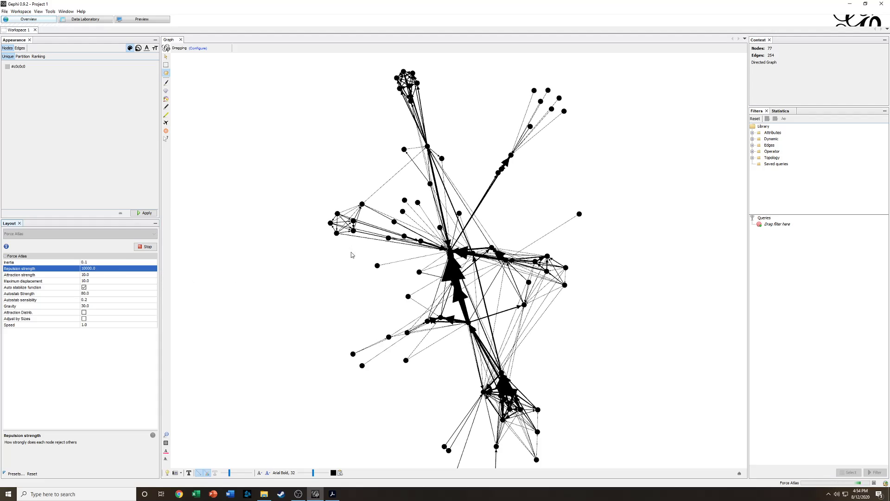
click(147, 248)
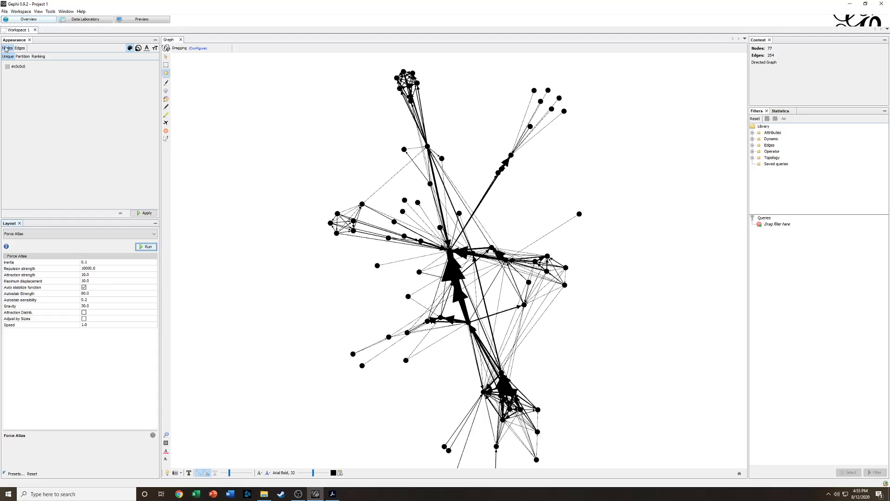
- Color the nodes by a ranking on Degree with the default green gradient
click(39, 57)
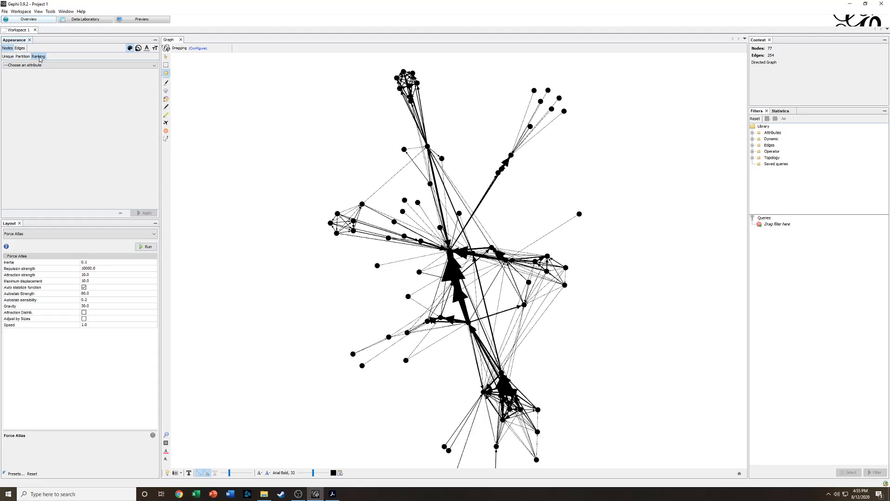
click(76, 66)
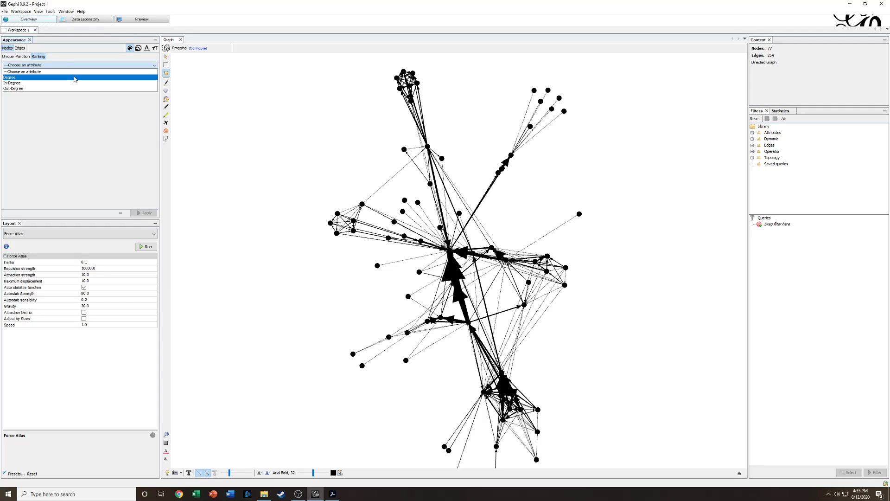
click(75, 78)
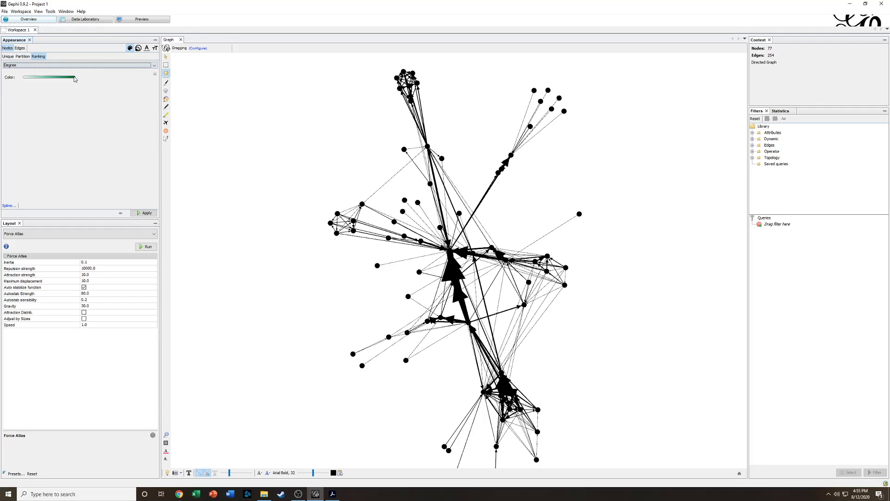
click(146, 213)
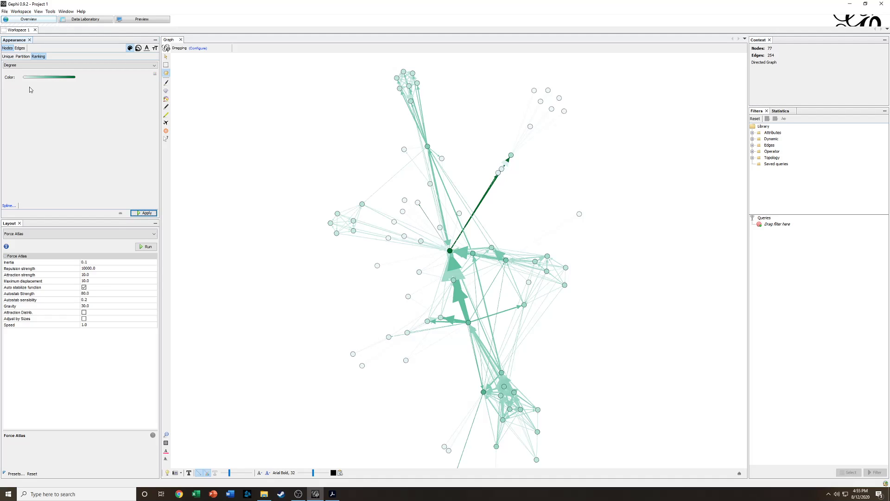
- Change the Degree gradient's end color to dark blue and its middle color to a lighter blue, and apply it to the nodes
mouse_move(32, 79)
double_click(73, 79)
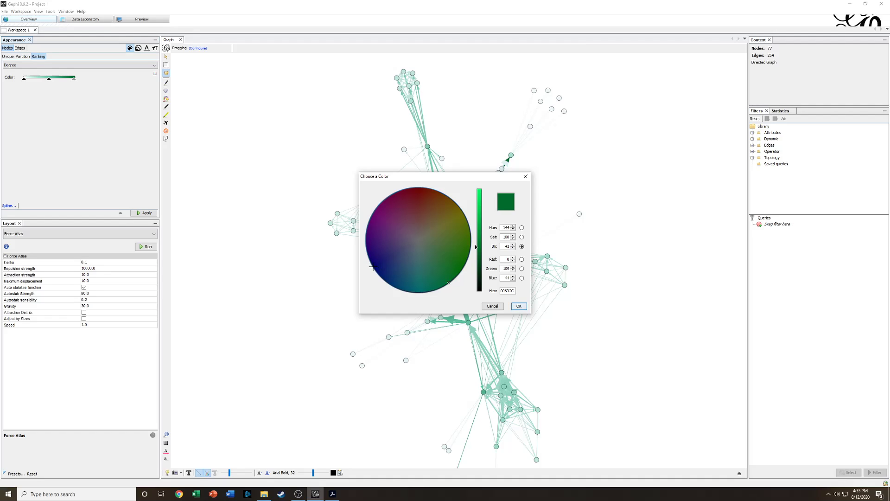
click(373, 267)
click(518, 306)
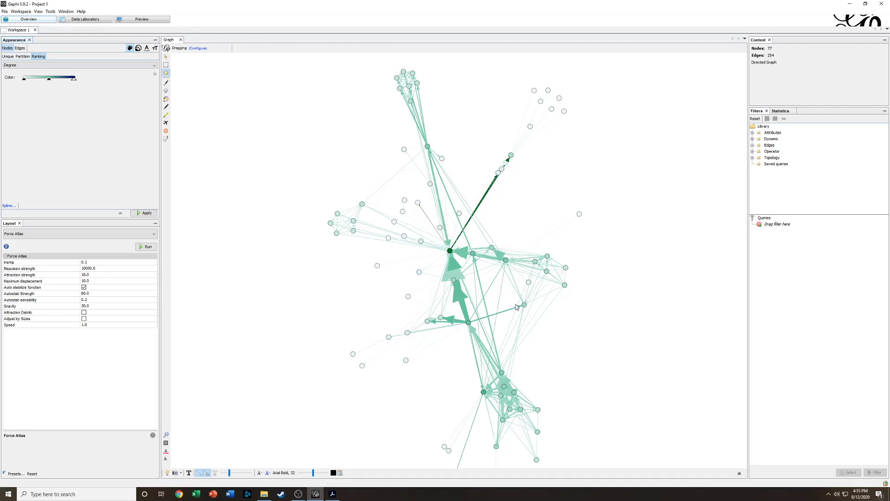
double_click(49, 79)
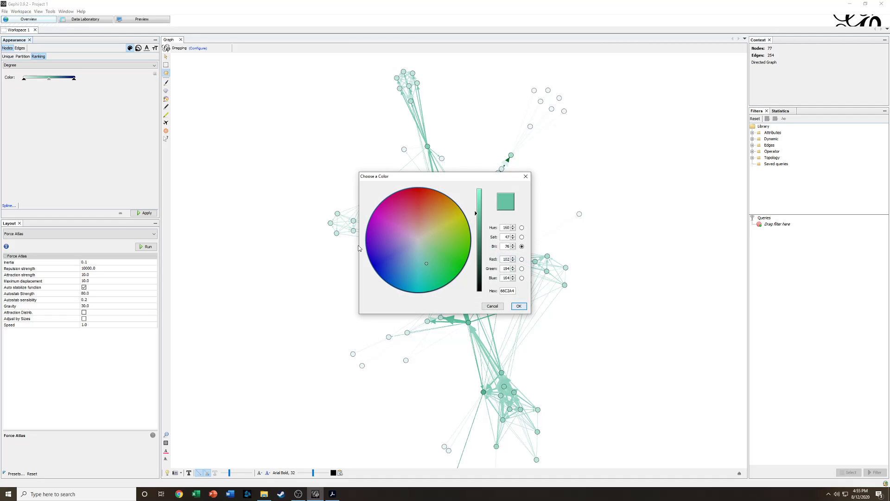
click(394, 257)
click(518, 306)
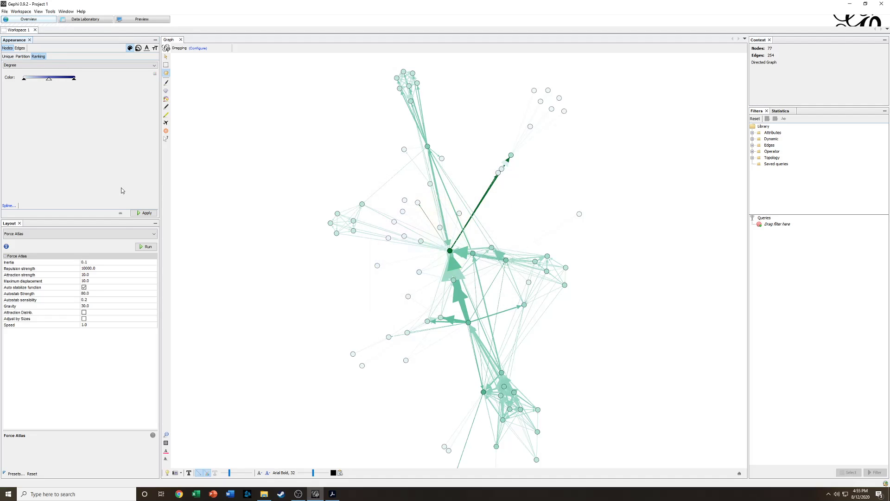
click(146, 214)
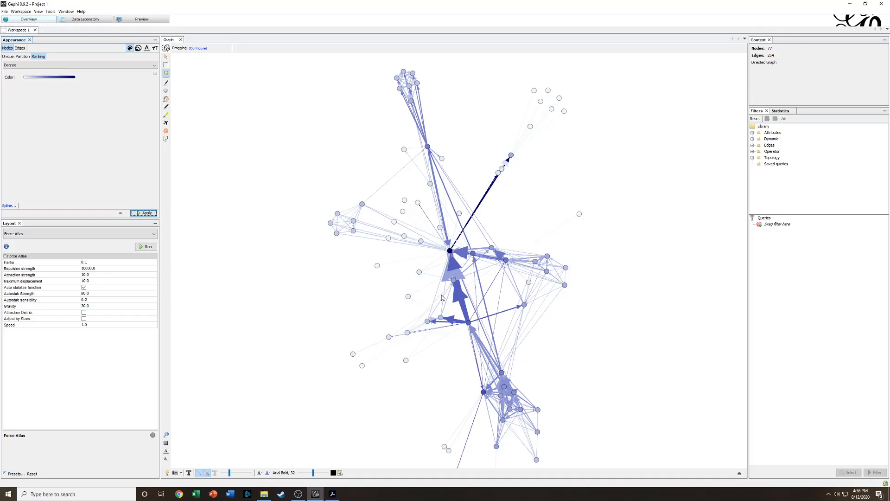
- Run the Average Degree statistic, look through the degree distribution charts in its report, and close the report
click(782, 112)
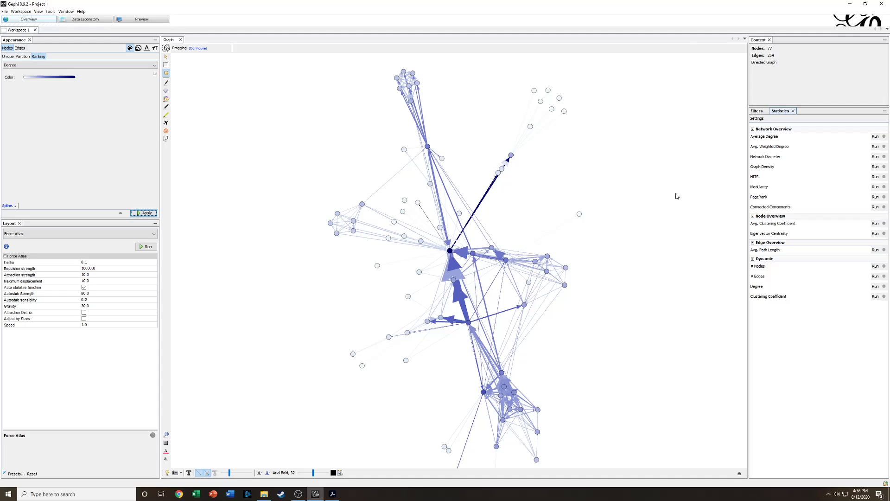
click(756, 112)
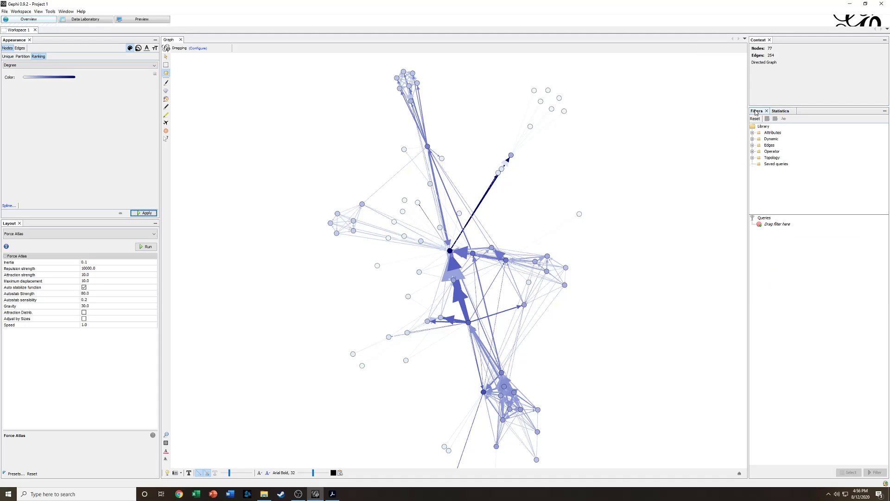
click(782, 113)
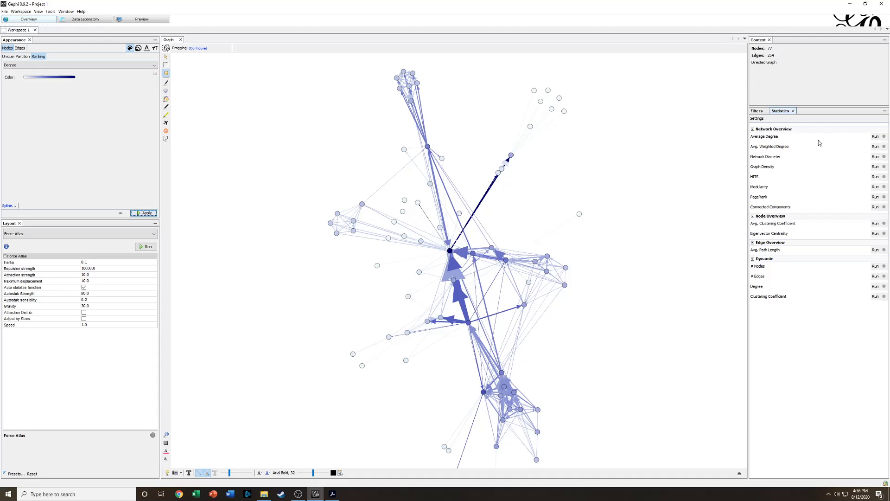
click(875, 136)
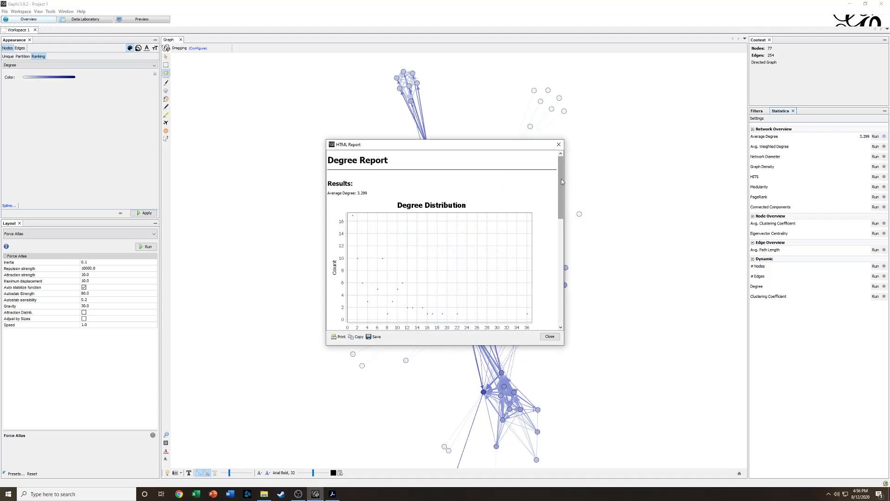
drag(562, 182, 562, 190)
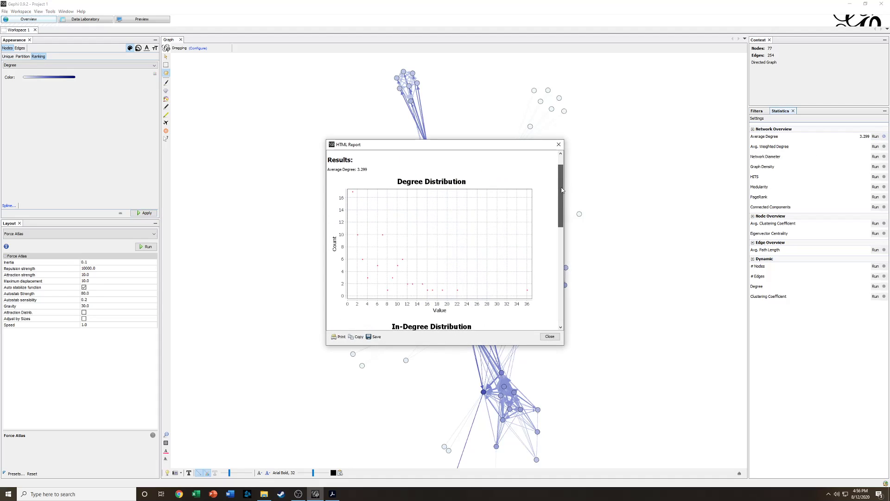
drag(562, 190, 565, 312)
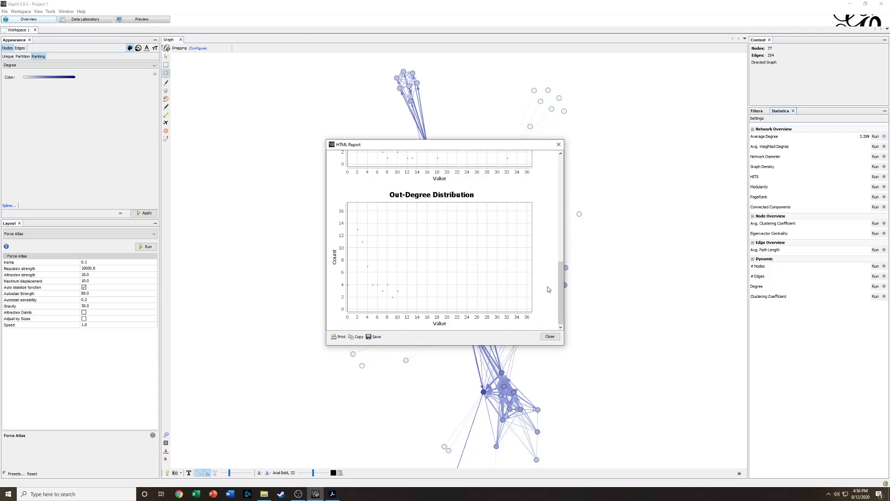
click(550, 337)
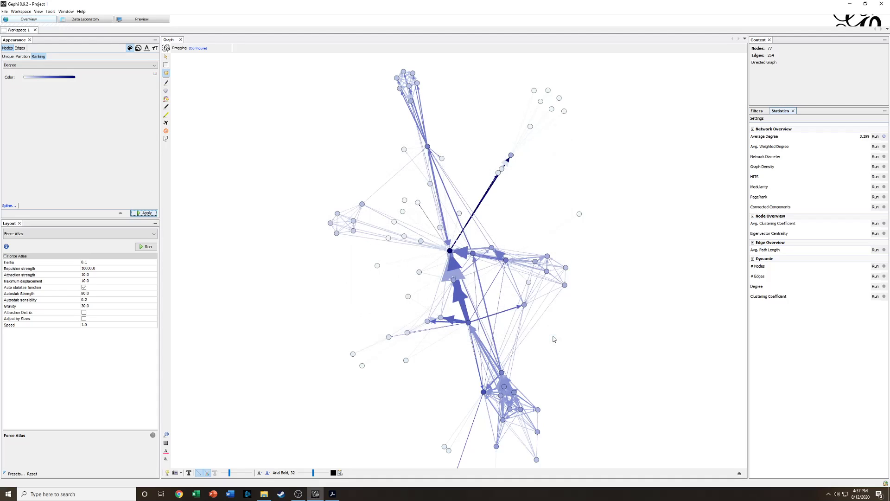
- Show the Data Table and sort the nodes by label, and finally by Degree in descending order
click(67, 11)
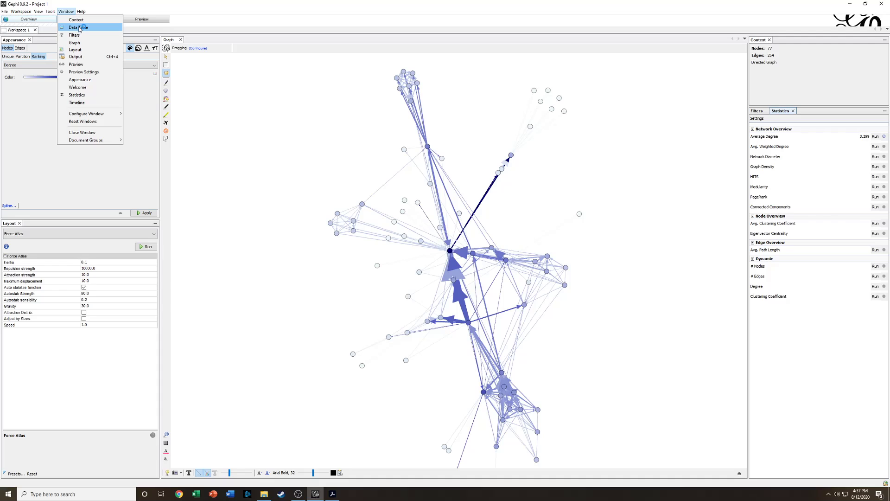
click(78, 28)
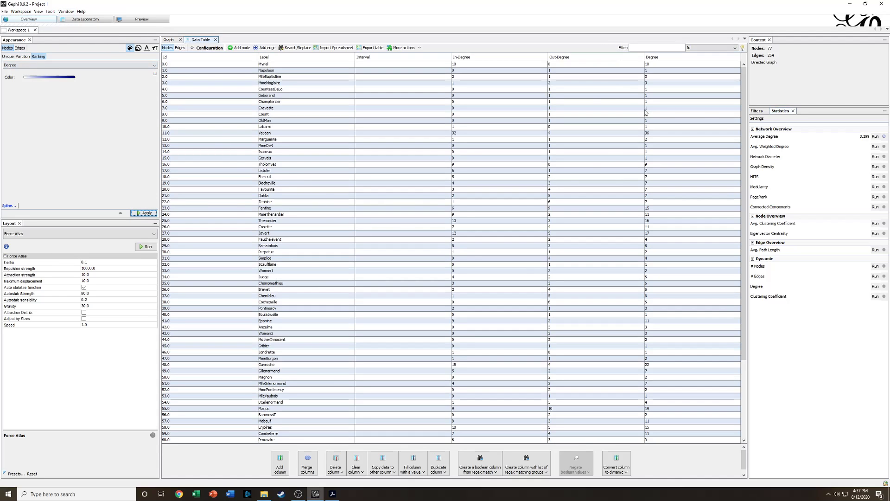
click(277, 56)
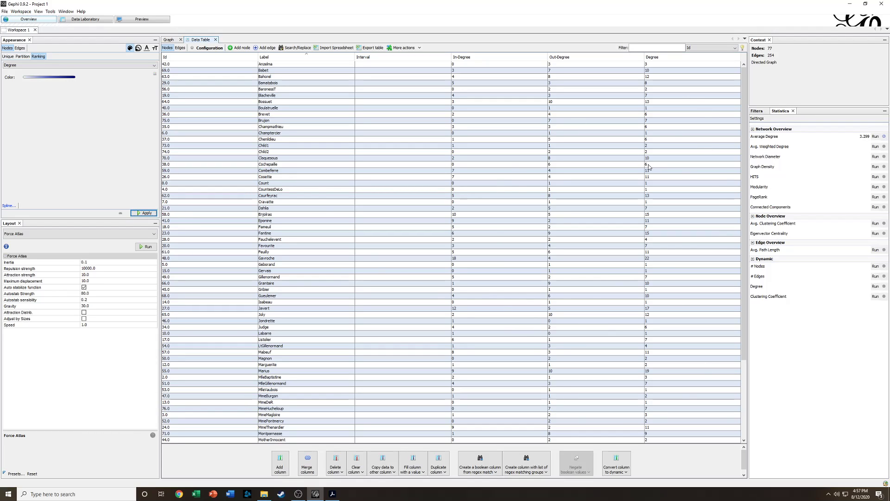
click(662, 58)
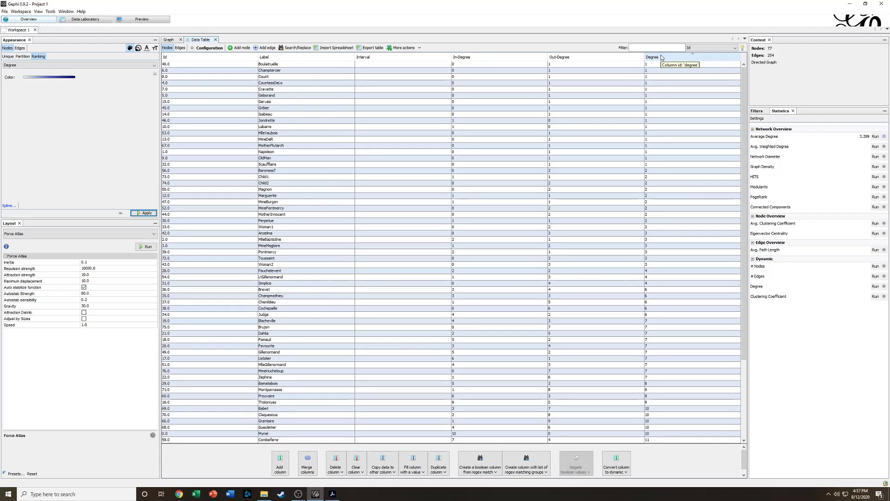
click(662, 57)
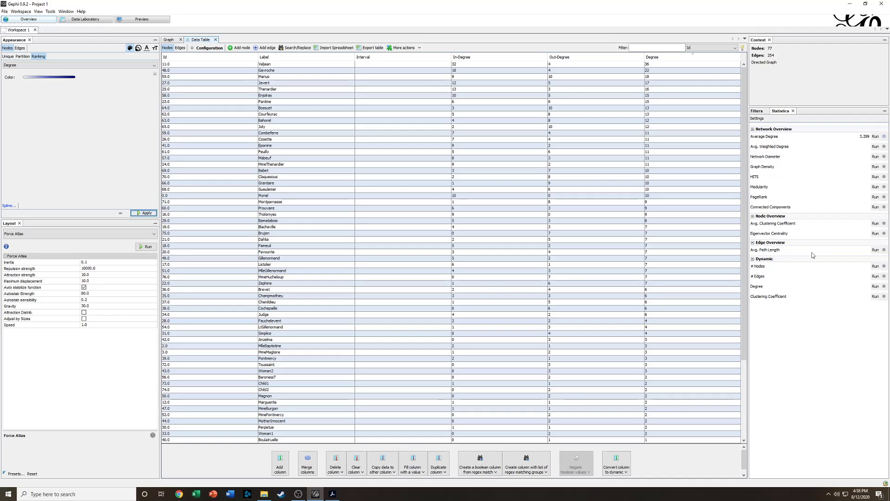
- Run the Avg. Path Length statistic as Directed, look through the Graph Distance Report, and close it
click(875, 251)
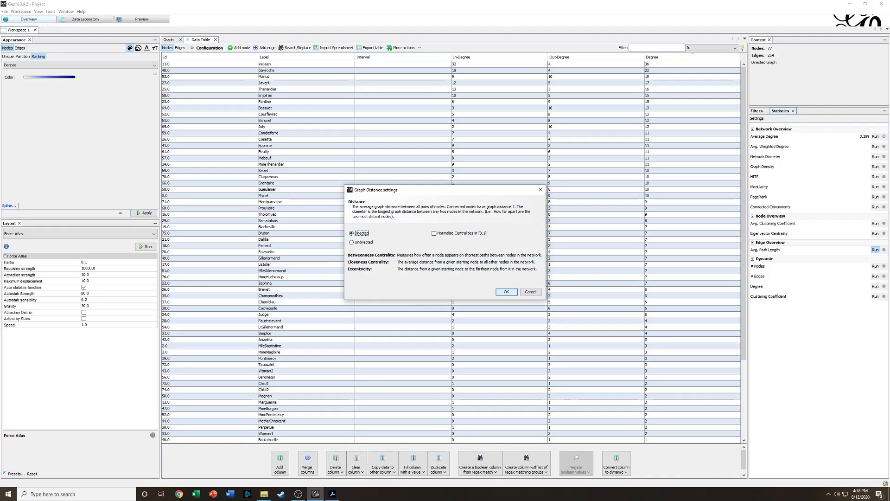
click(506, 291)
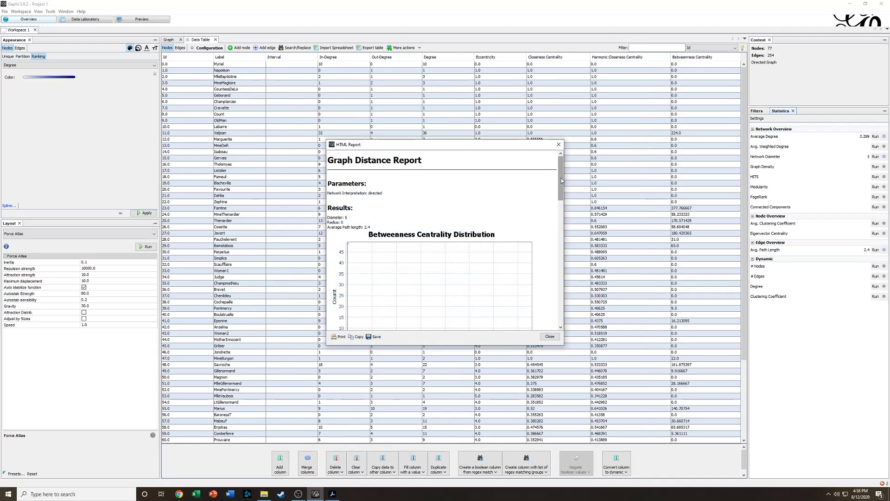
drag(561, 178, 547, 306)
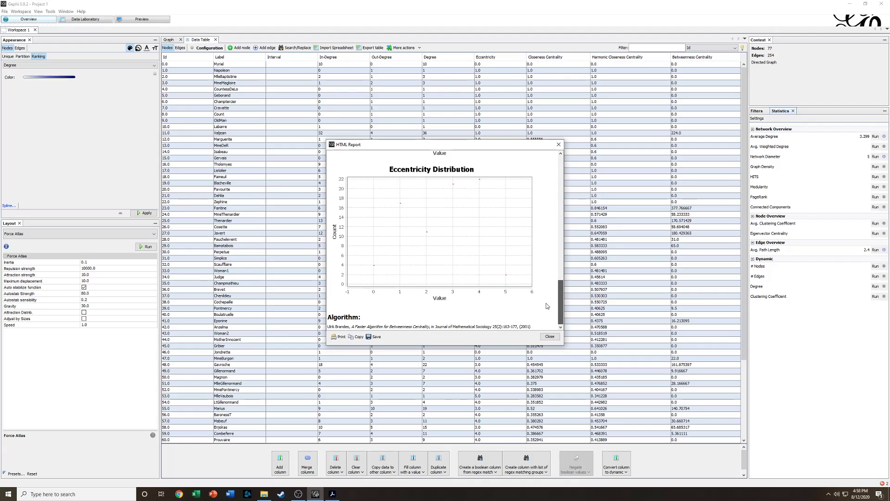
click(550, 336)
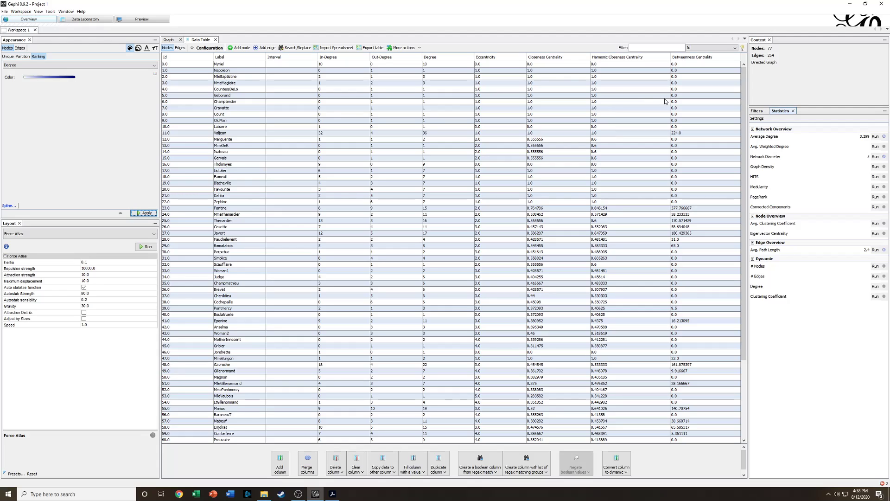
- Return to the graph view and color the nodes by a ranking on Betweenness Centrality
click(169, 40)
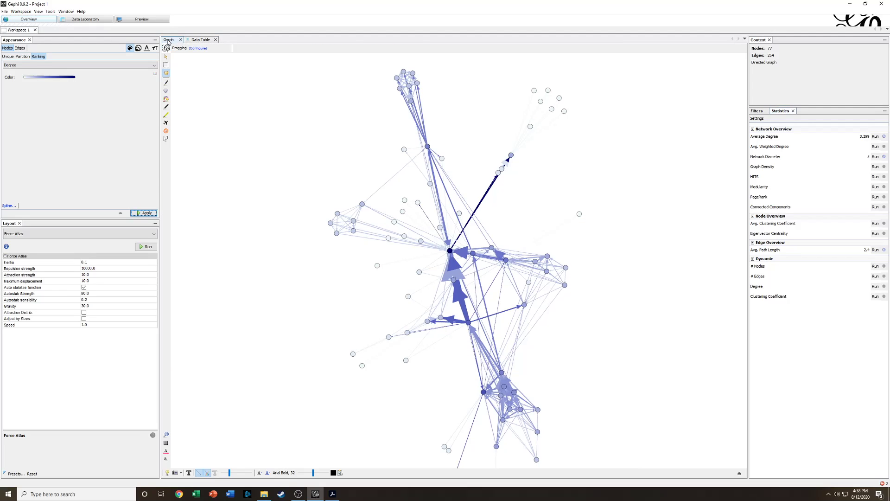
click(88, 68)
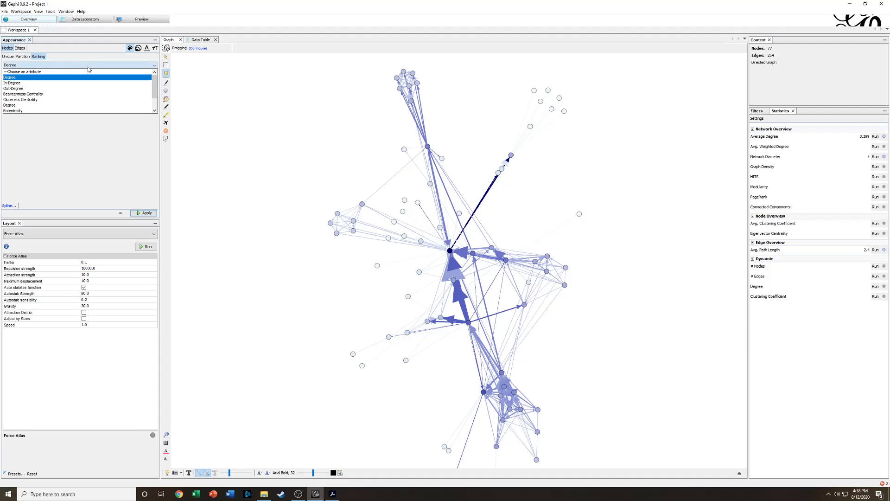
click(77, 95)
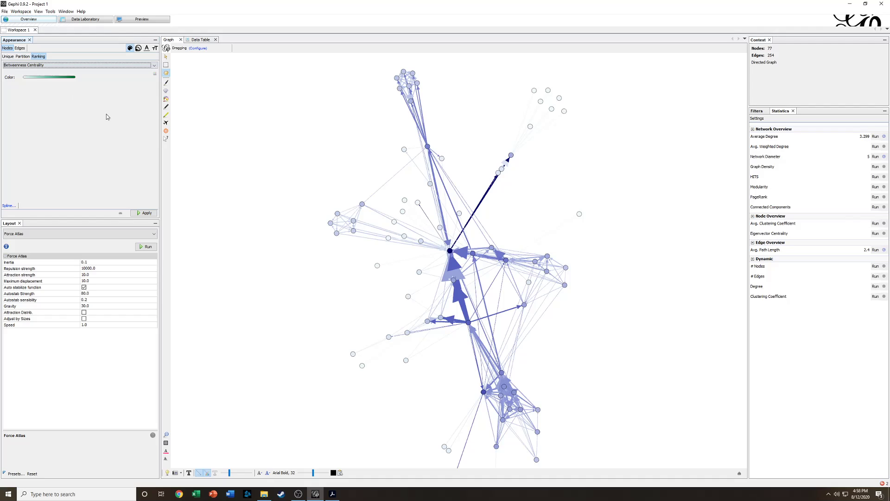
click(146, 213)
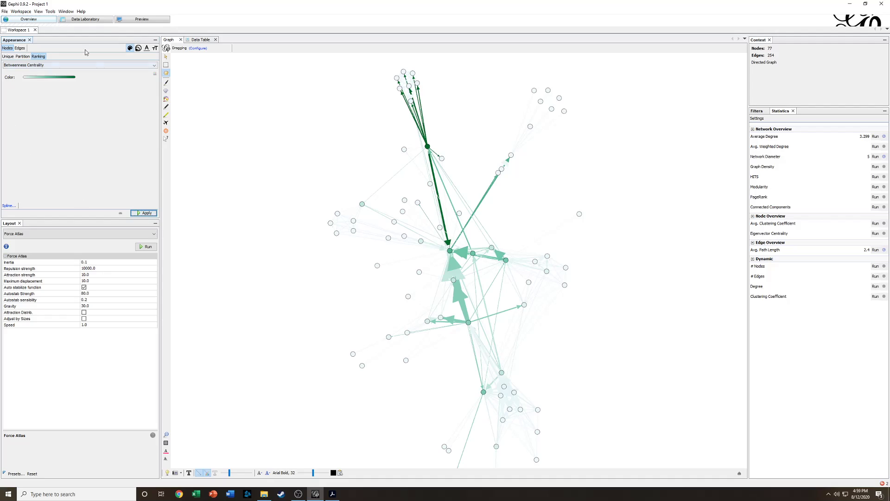
- Size the nodes by a ranking on Betweenness Centrality, with minimum size 10 and maximum size 50
click(138, 49)
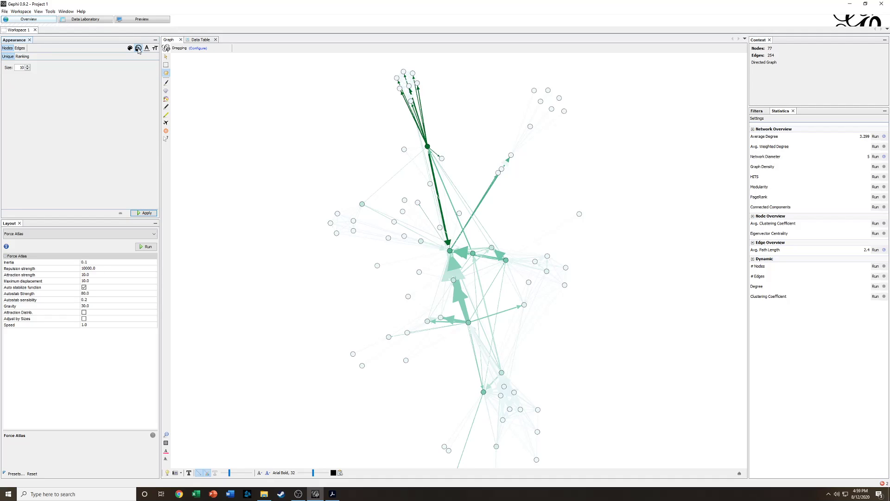
click(21, 57)
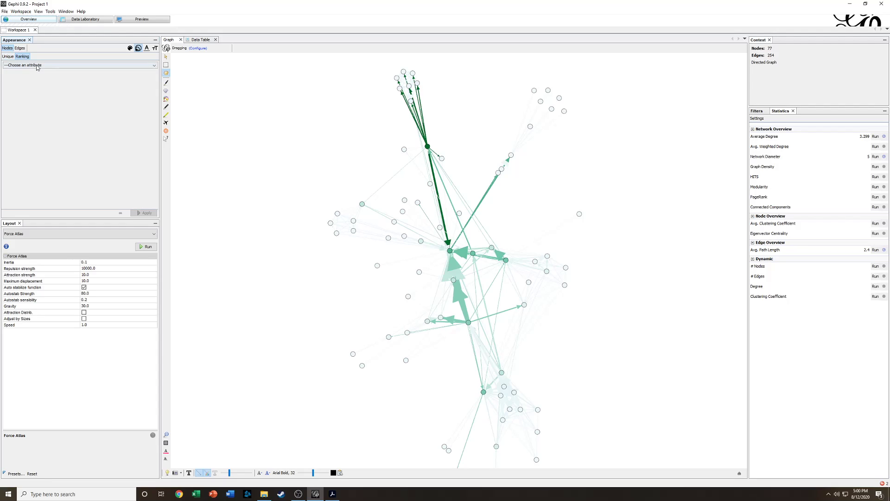
click(40, 67)
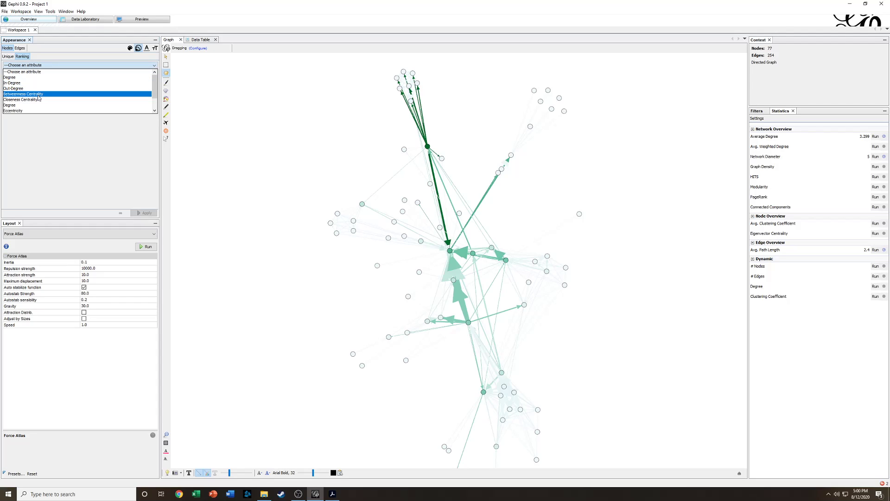
click(39, 95)
click(30, 78)
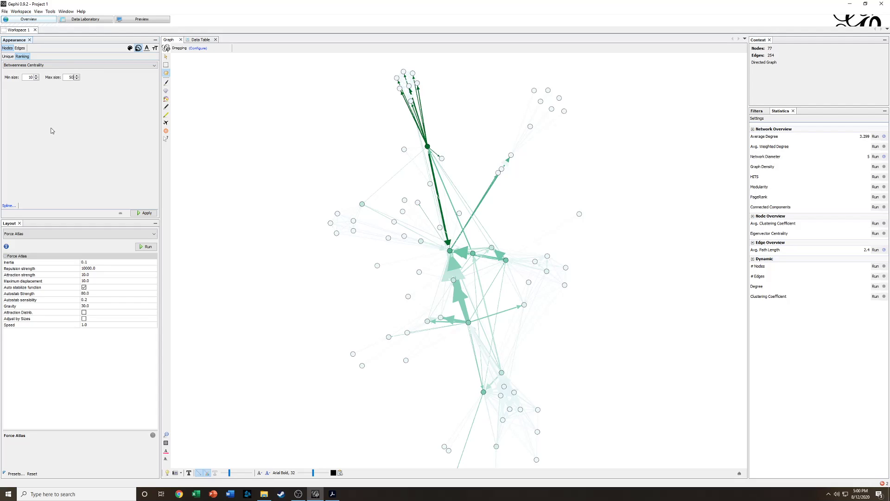
click(147, 214)
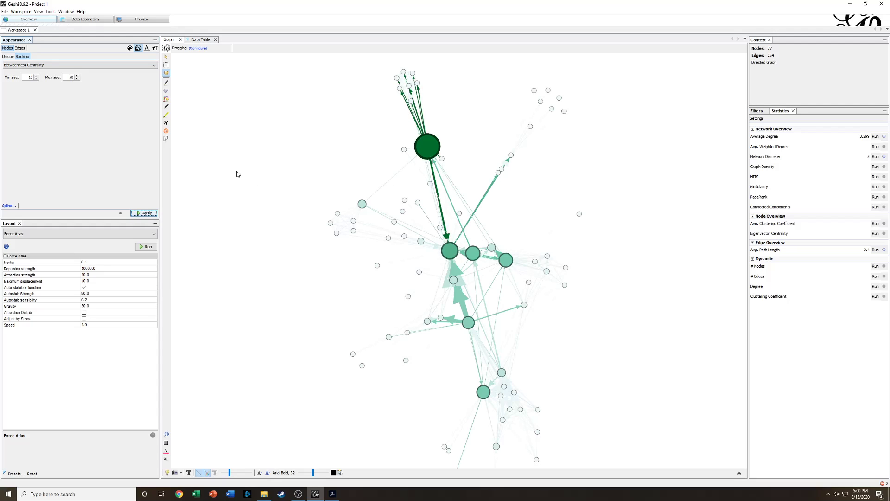
- Color the nodes by a ranking on Degree, using the white-to-blue gradient
click(129, 49)
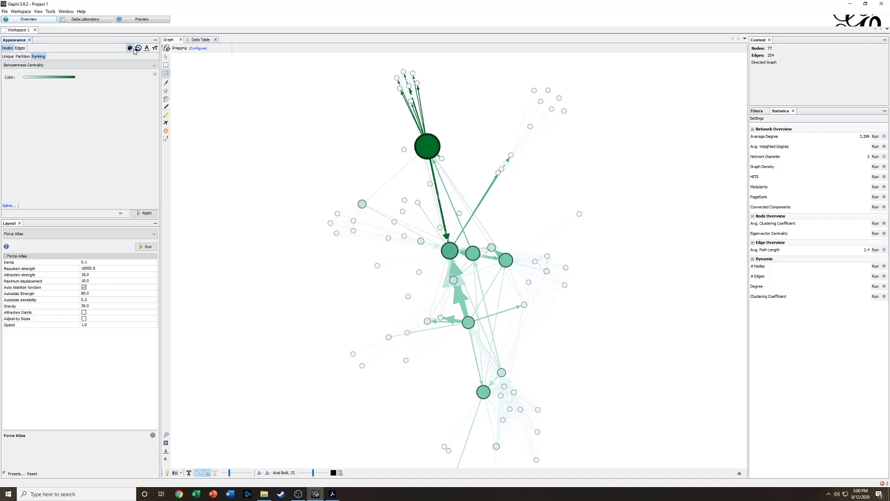
click(68, 66)
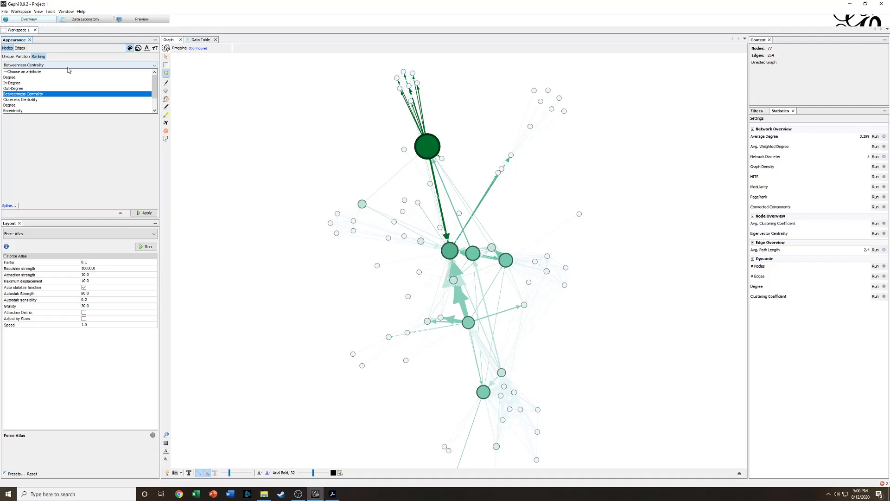
click(33, 78)
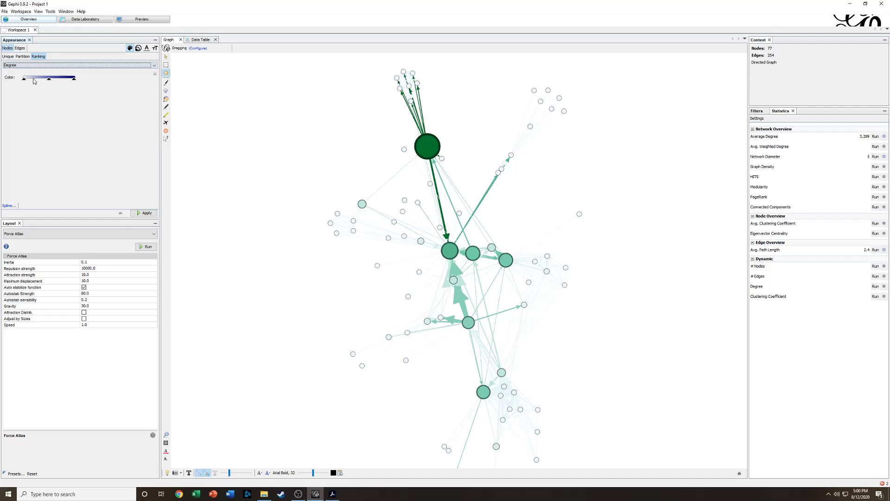
click(146, 213)
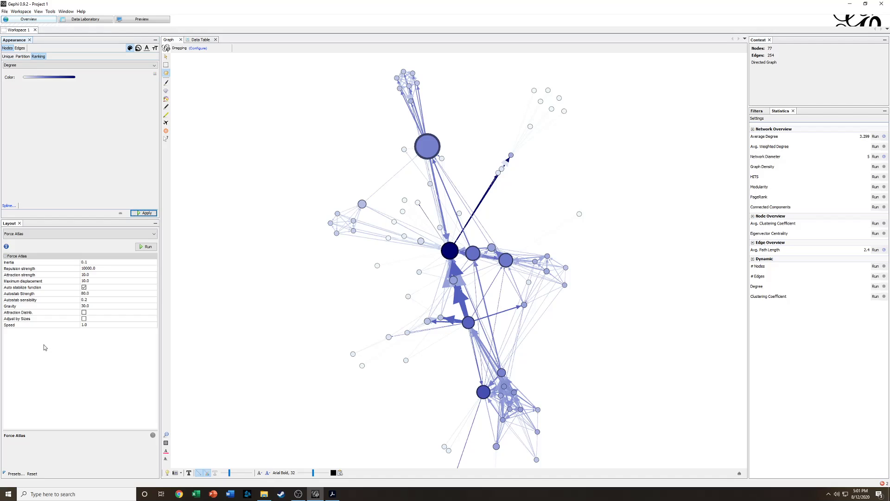
- Enable Adjust by Sizes for the Force Atlas layout, rerun it until the nodes spread out, and stop it
click(84, 319)
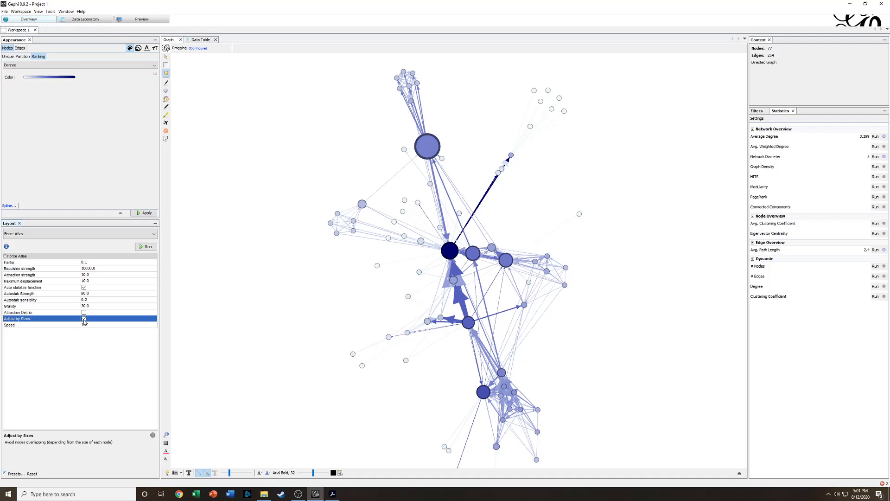
click(147, 251)
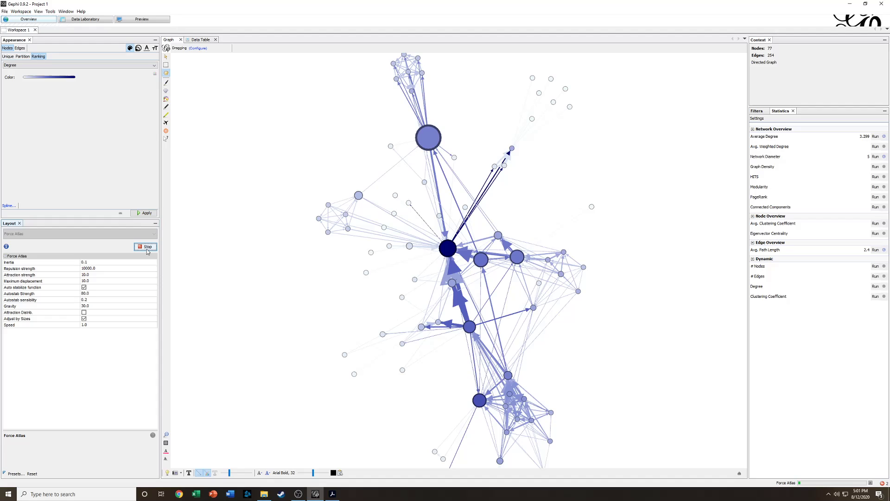
click(146, 247)
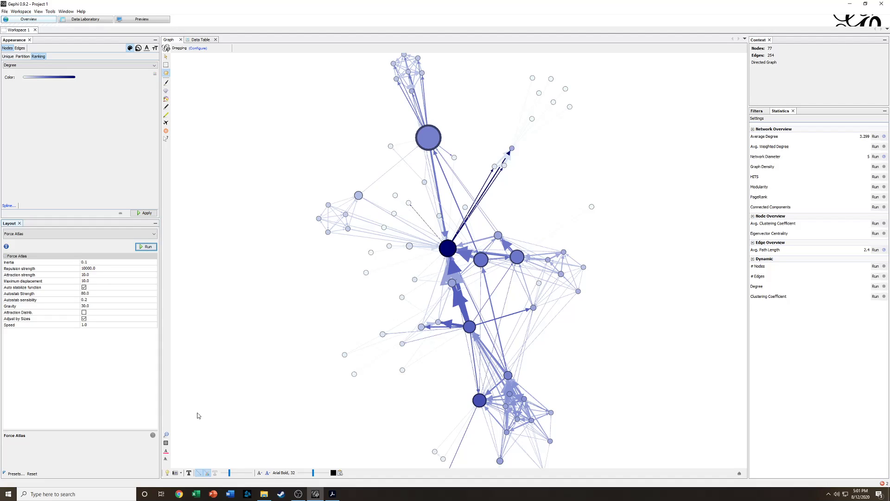
- Show the node labels, scale them by node size, and slightly reduce the label font scale
click(189, 476)
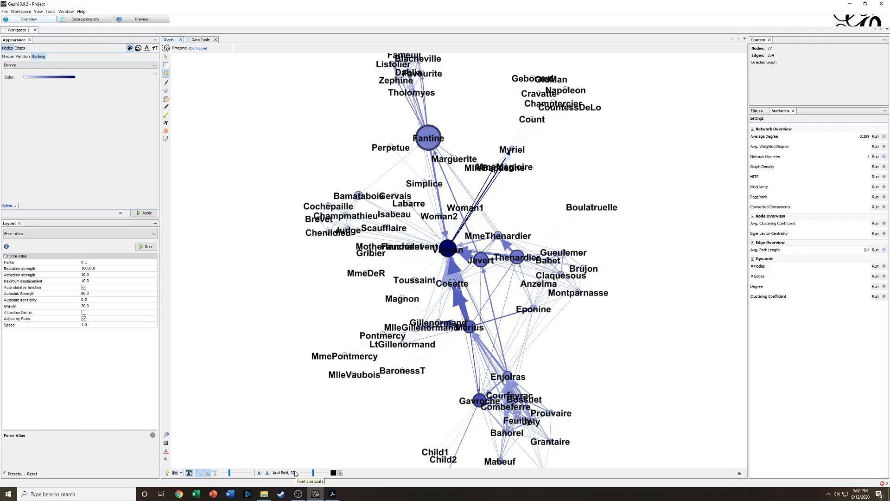
click(260, 473)
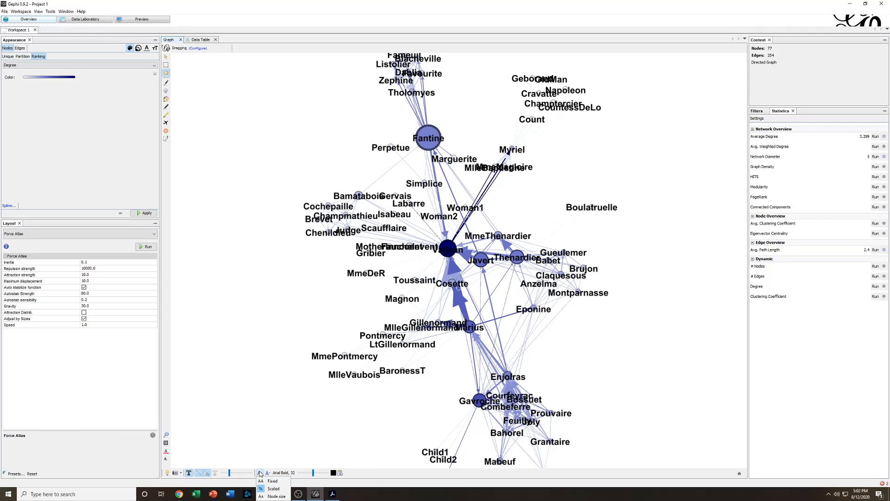
click(277, 496)
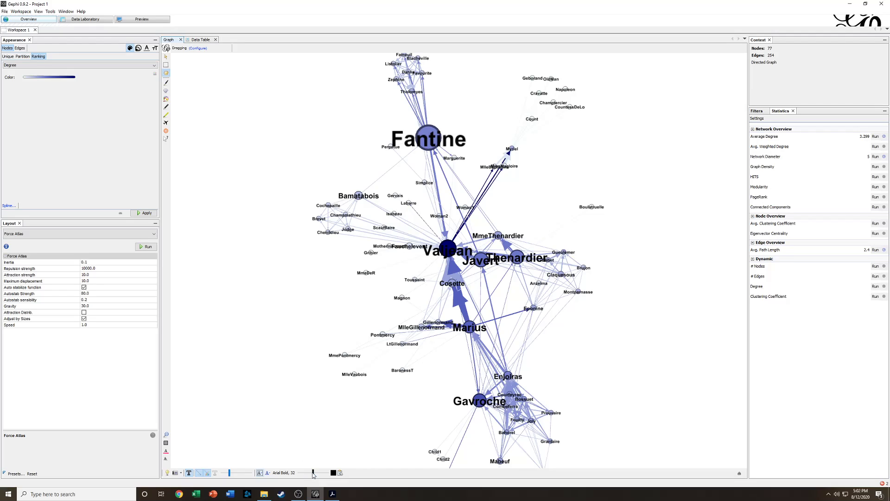
mouse_move(312, 472)
mouse_down()
mouse_move(322, 474)
mouse_move(311, 473)
mouse_up()
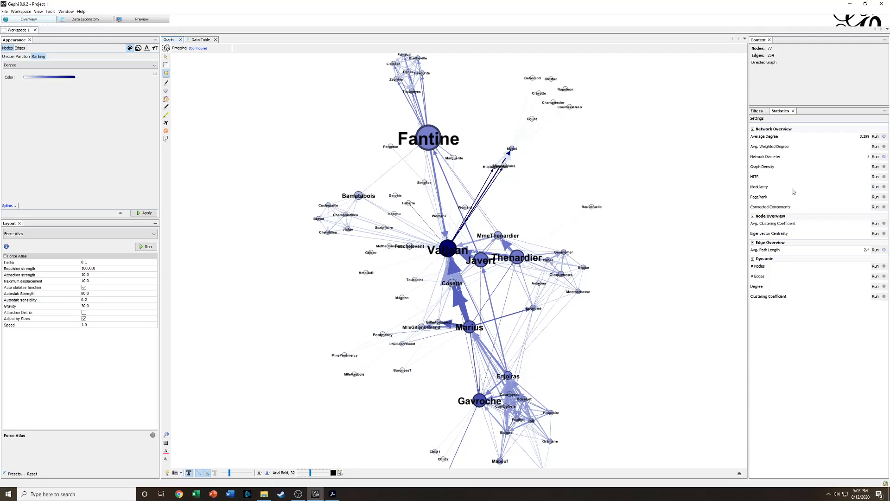
- Run the Modularity statistic with Randomize and Use weights on at resolution 1.0, look through its report, and close it
click(875, 187)
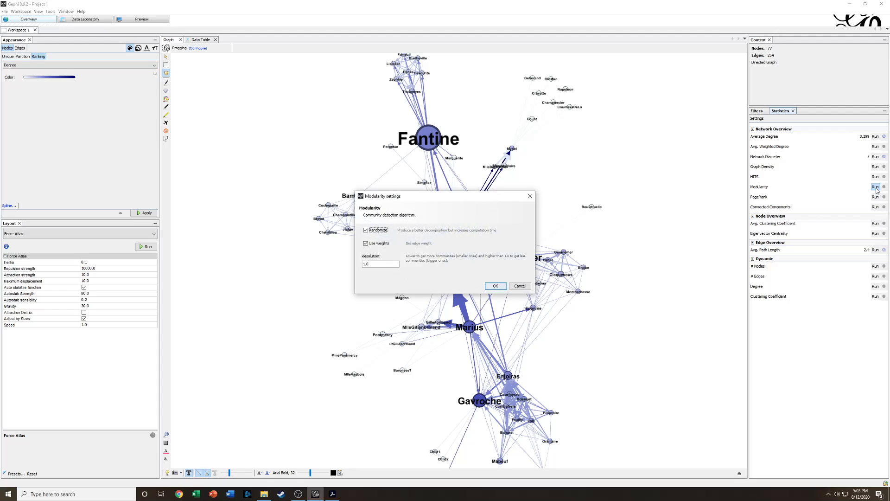
click(496, 286)
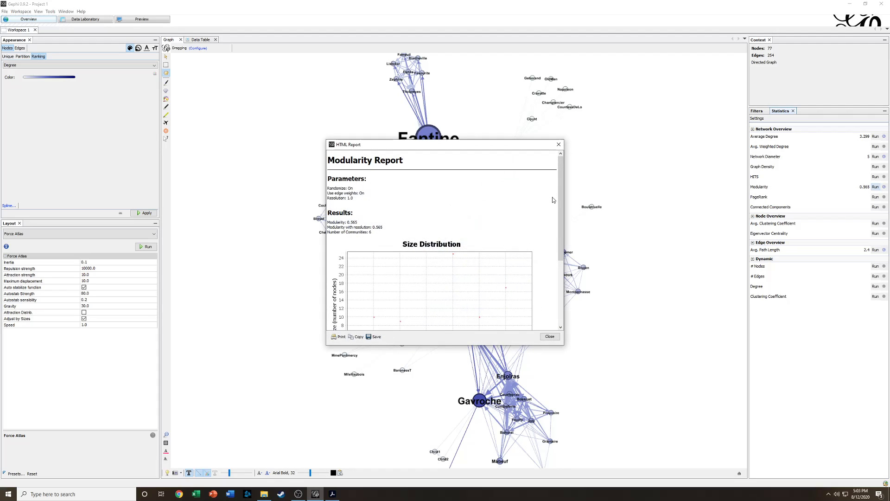
drag(559, 193, 559, 267)
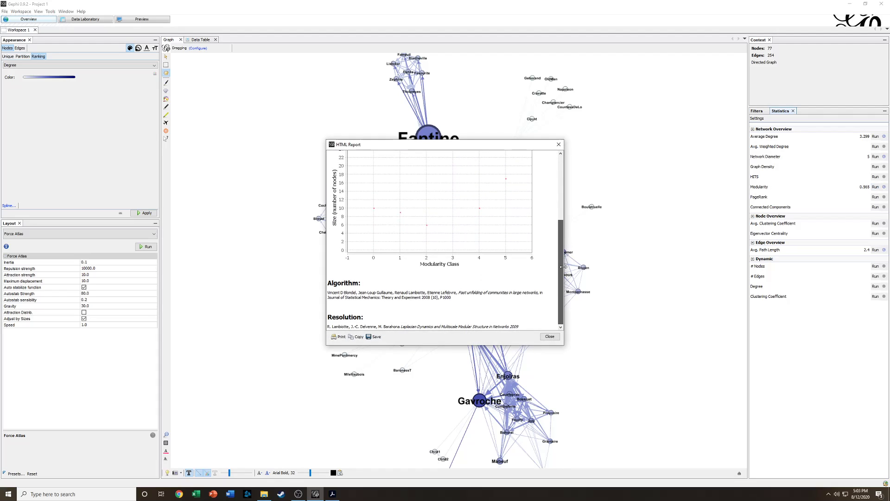
click(550, 337)
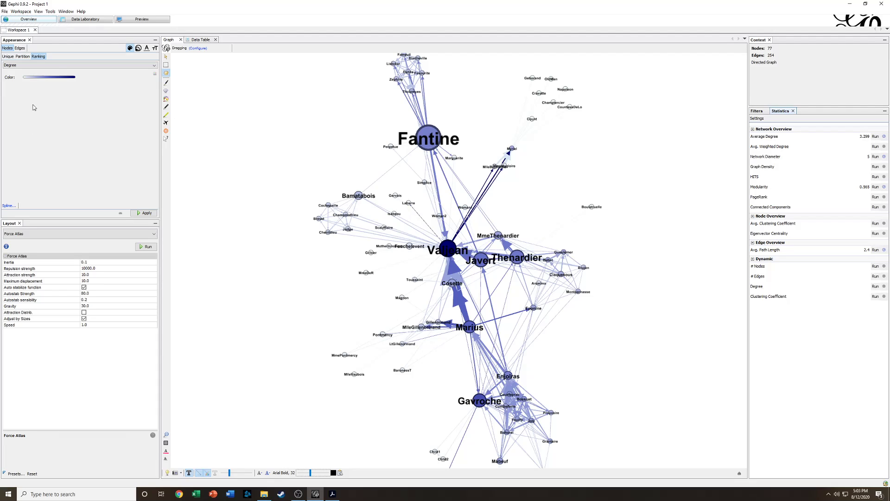
- Color the nodes by a partition on Modularity Class
click(22, 56)
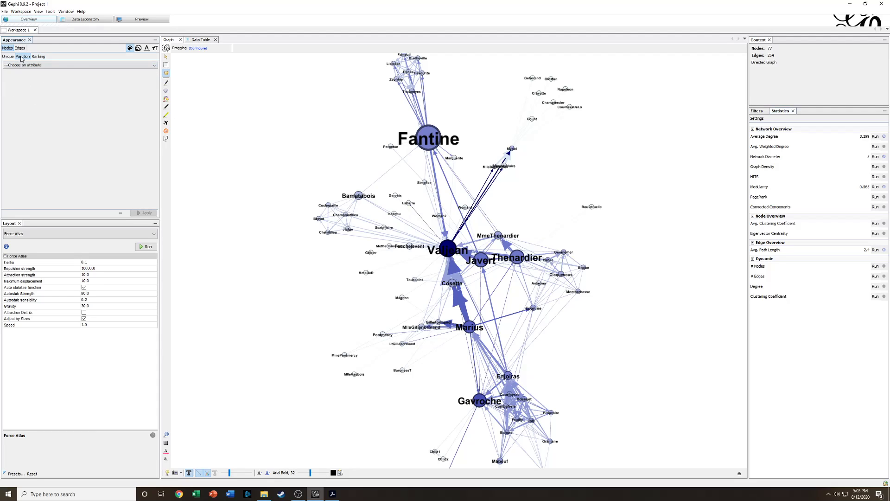
click(35, 65)
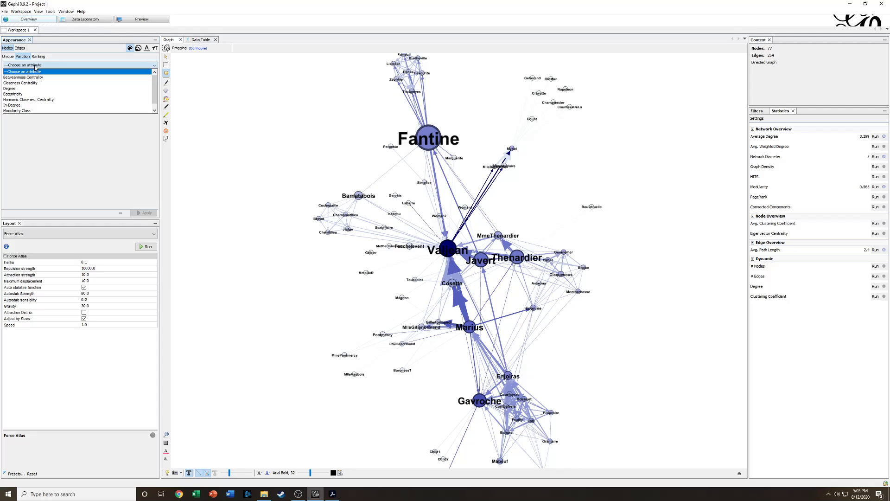
click(48, 111)
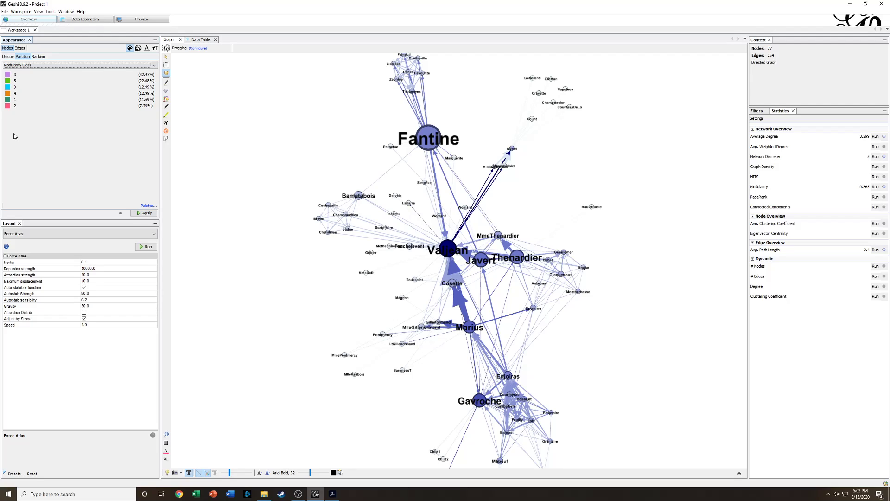
click(146, 212)
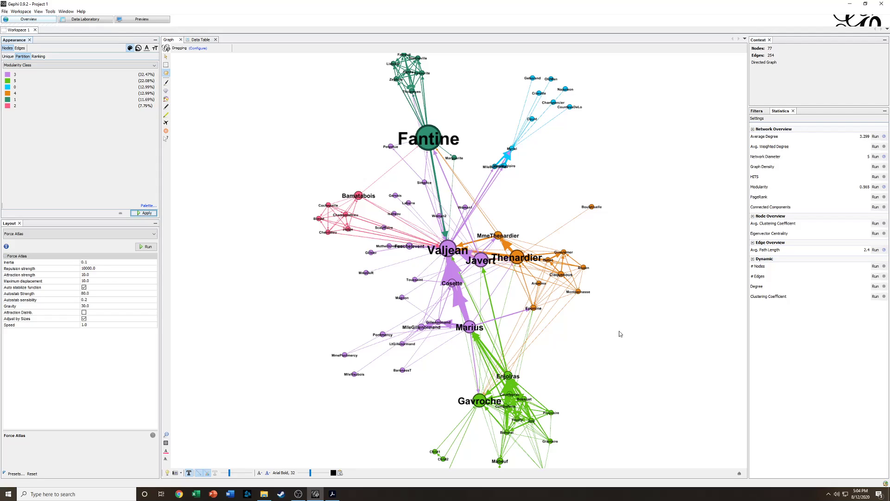
scroll(547, 323, up, 6)
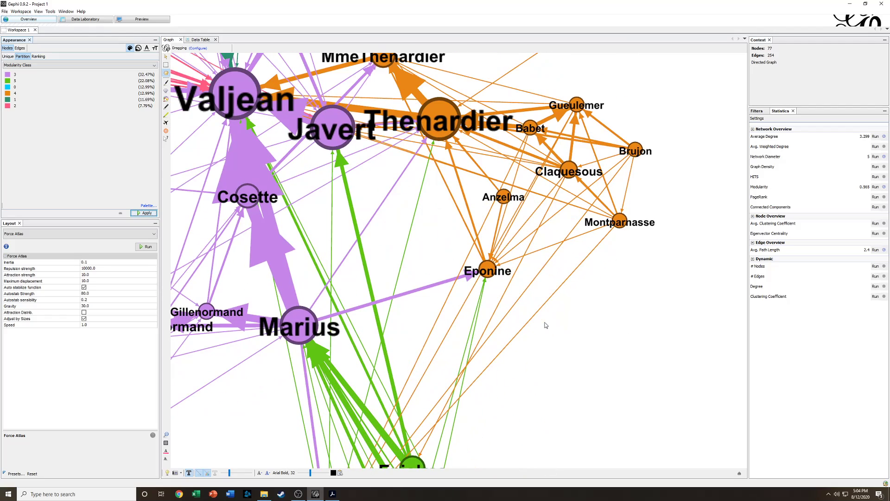
scroll(399, 254, down, 8)
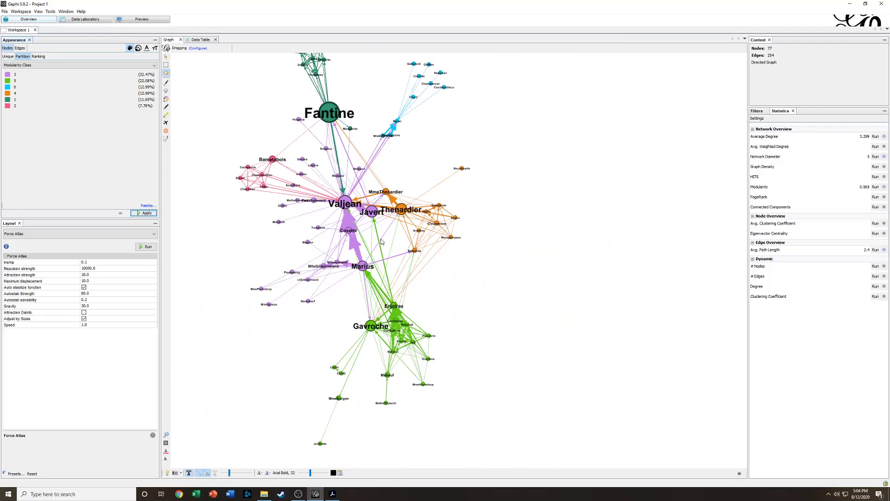
scroll(313, 254, up, 3)
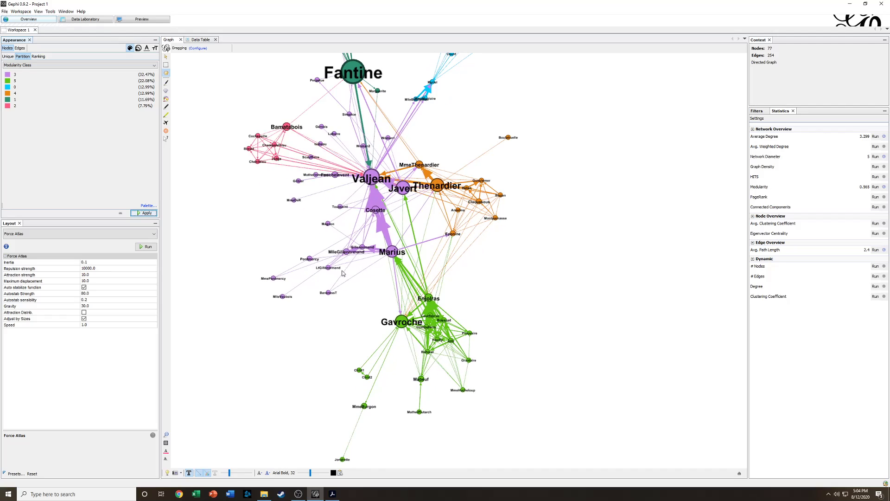
scroll(332, 237, up, 1)
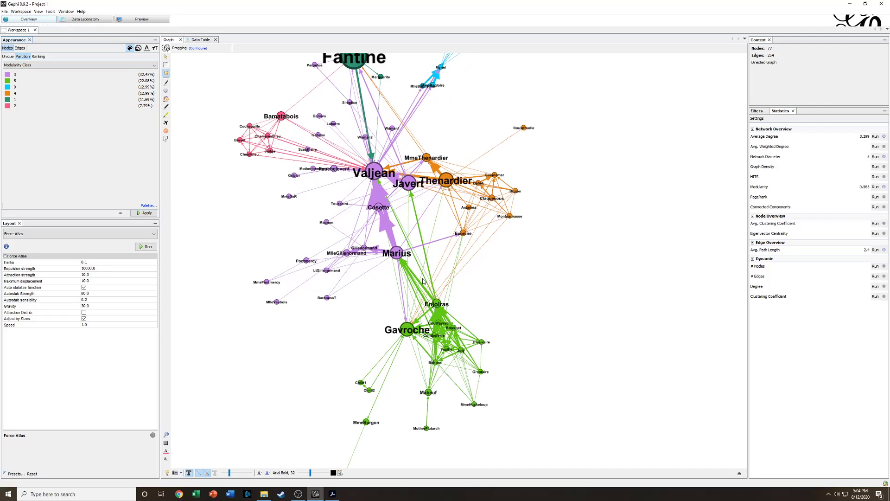
drag(268, 183, 272, 191)
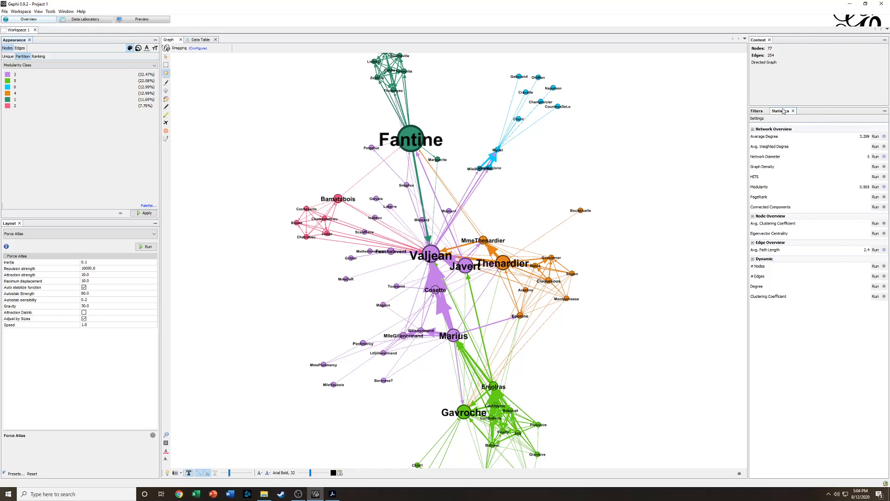
- Add the Degree Range filter from the Topology filters to the queries
click(761, 111)
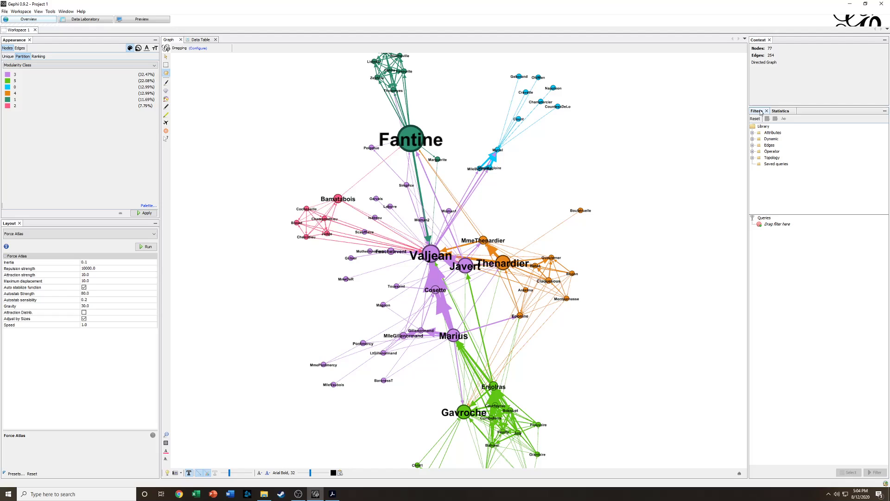
click(753, 158)
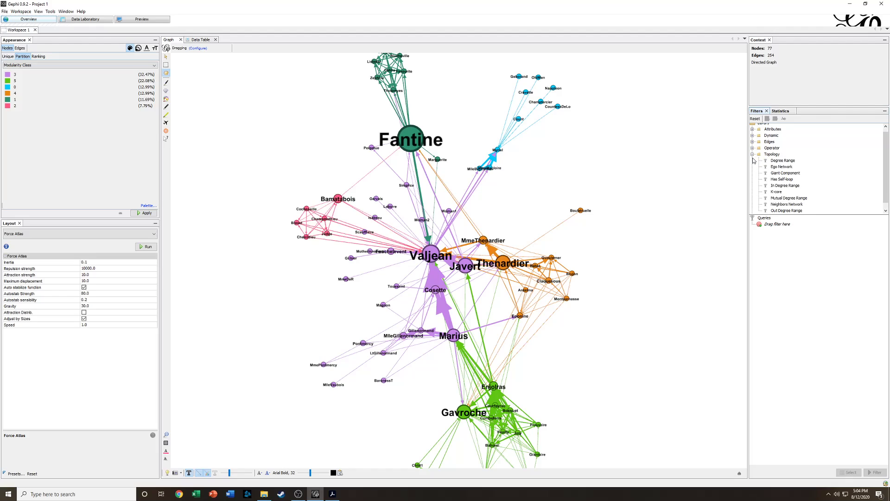
click(789, 161)
drag(790, 162, 783, 247)
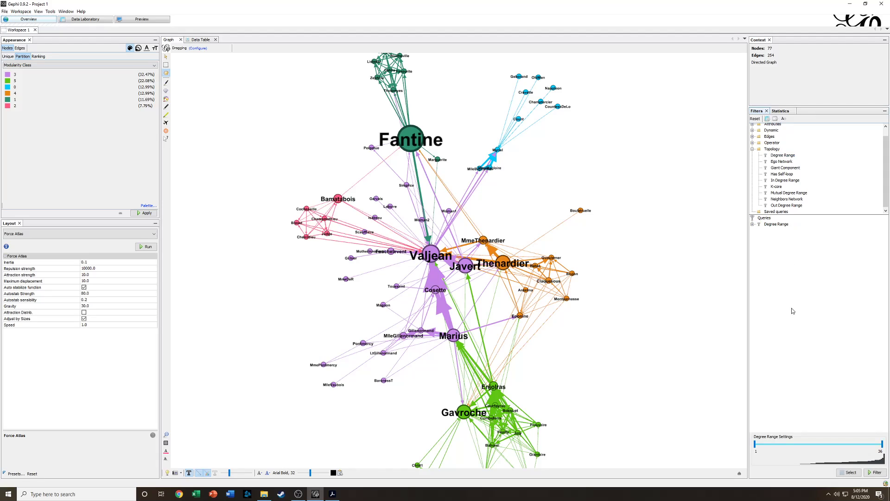
- Apply the Degree Range filter with a lower bound of 2, turn filtering off to compare, and apply it again
click(874, 473)
drag(755, 446, 758, 447)
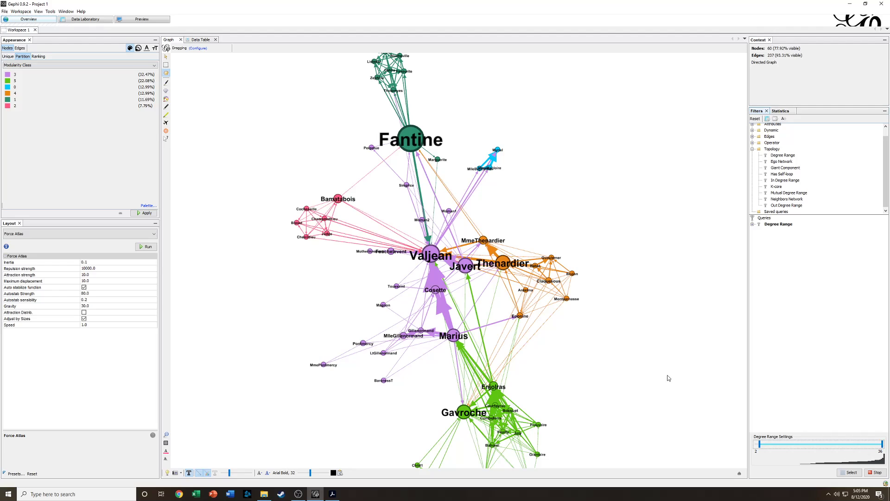
click(875, 472)
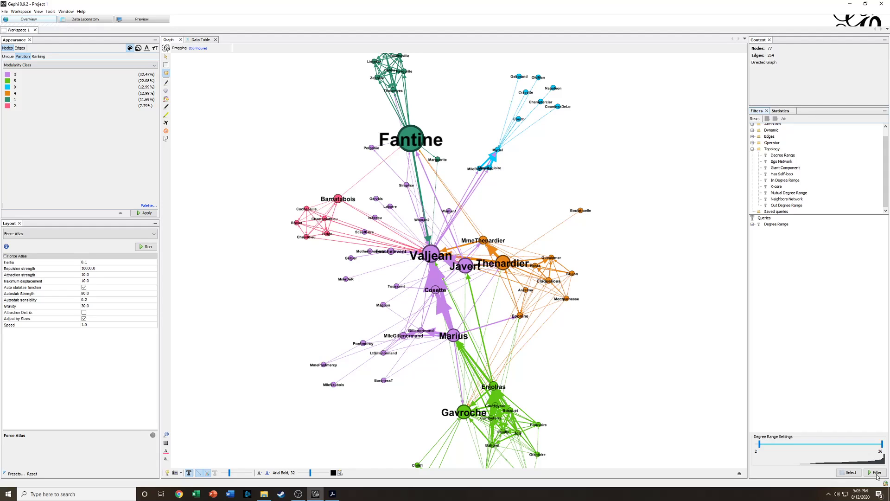
click(876, 472)
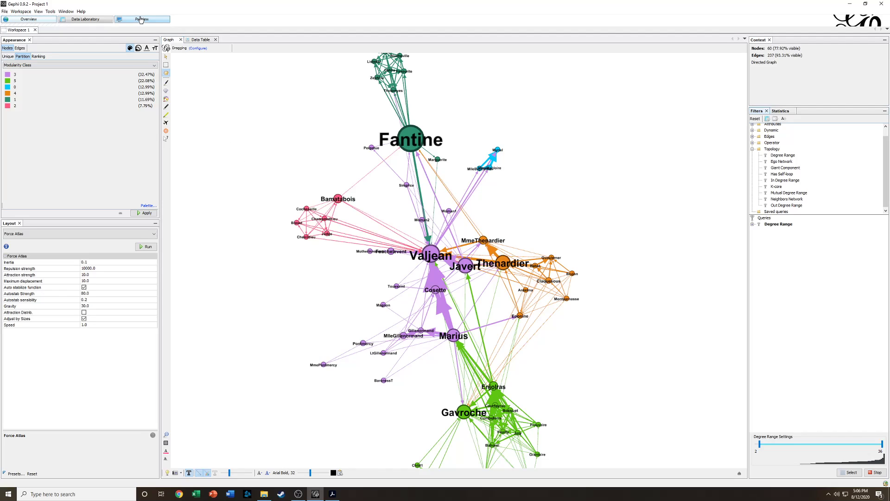
- Render the filtered graph in Preview, turn on node labels, and refresh the rendering
click(142, 19)
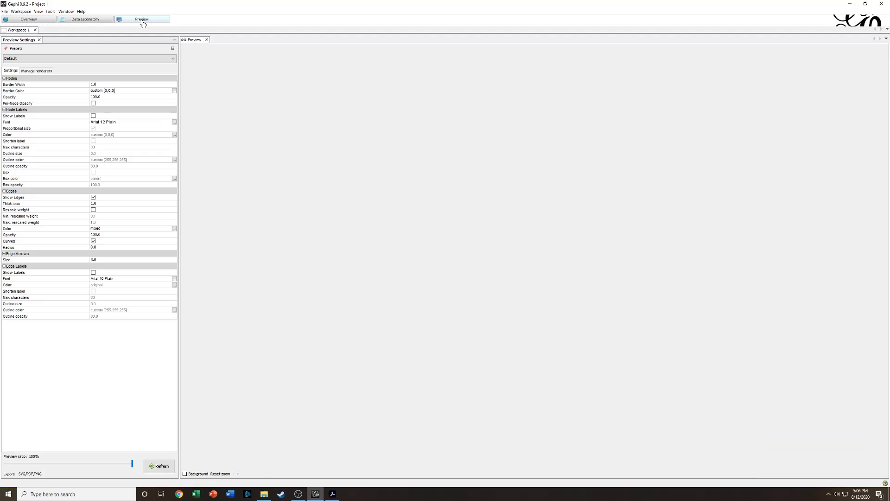
click(162, 467)
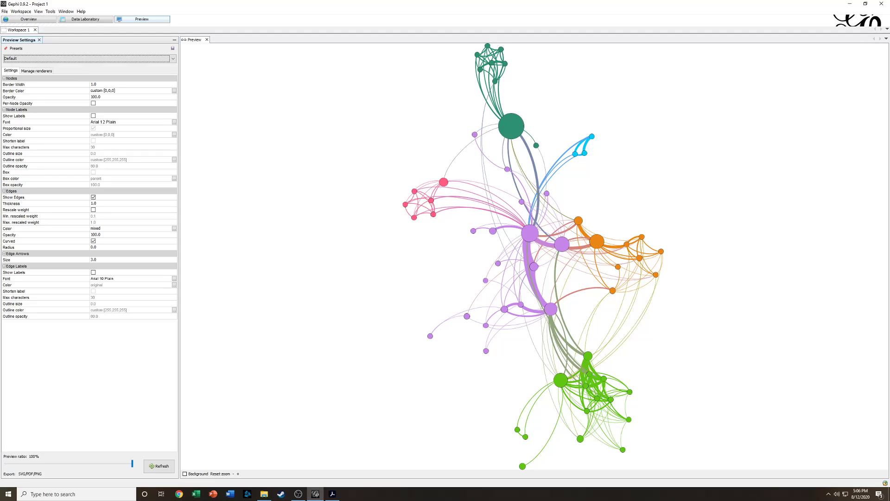
click(93, 116)
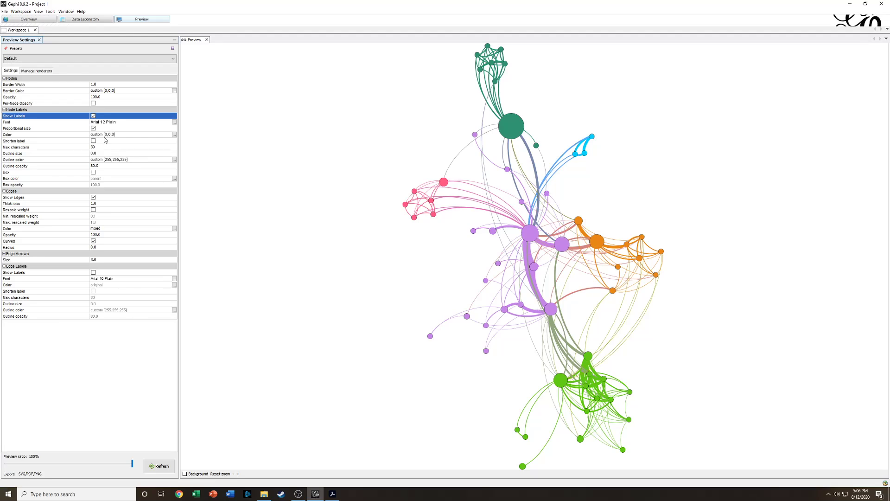
click(165, 467)
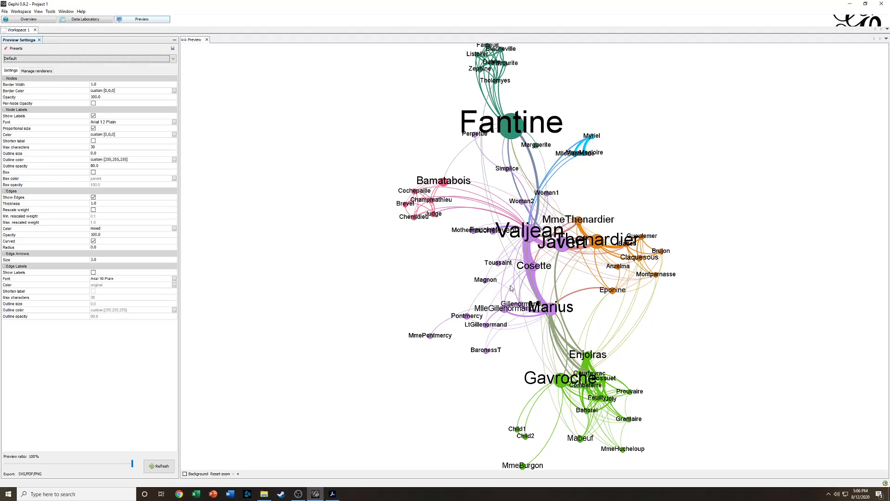
- Turn off proportional sizing for the node labels, set their font to Arial Plain size 18, and refresh the preview
click(93, 129)
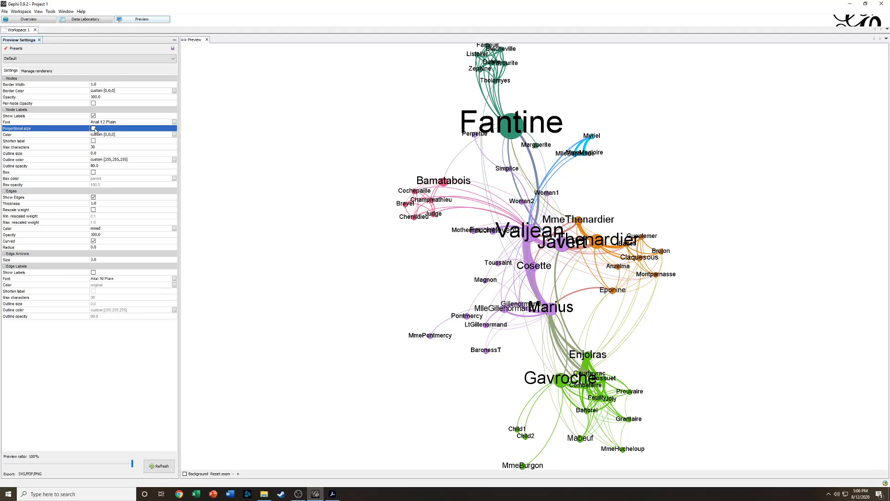
click(158, 466)
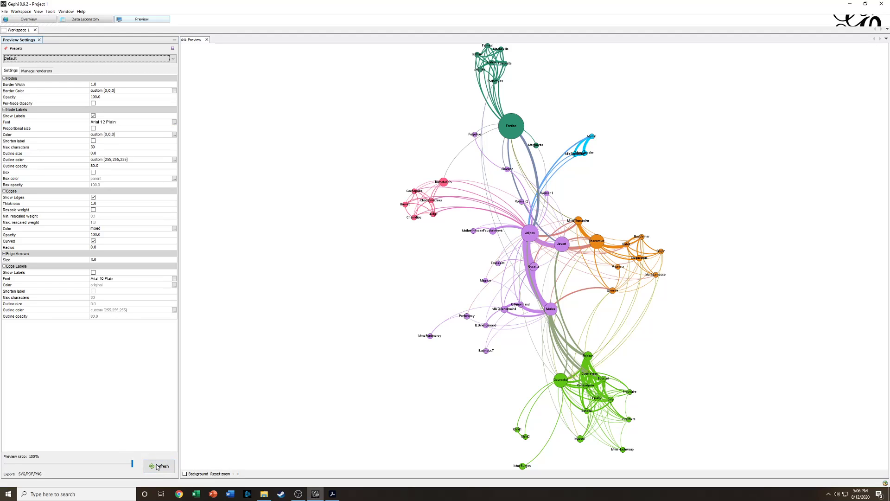
click(174, 123)
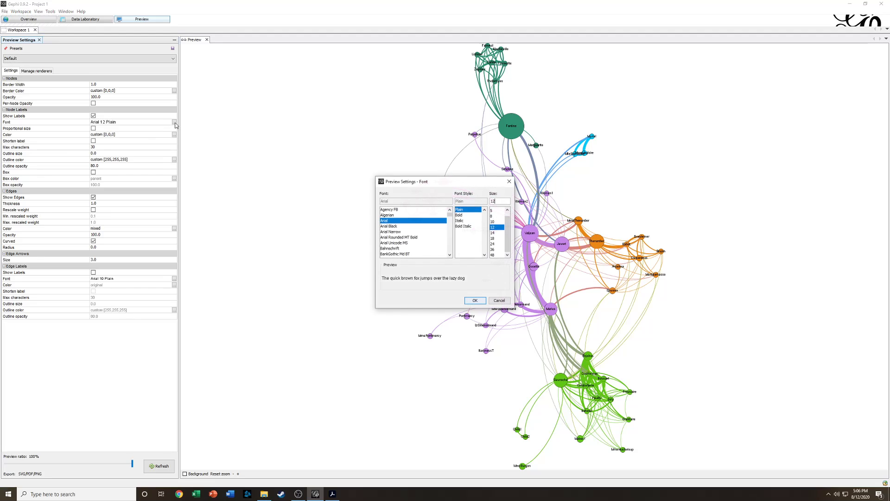
click(495, 238)
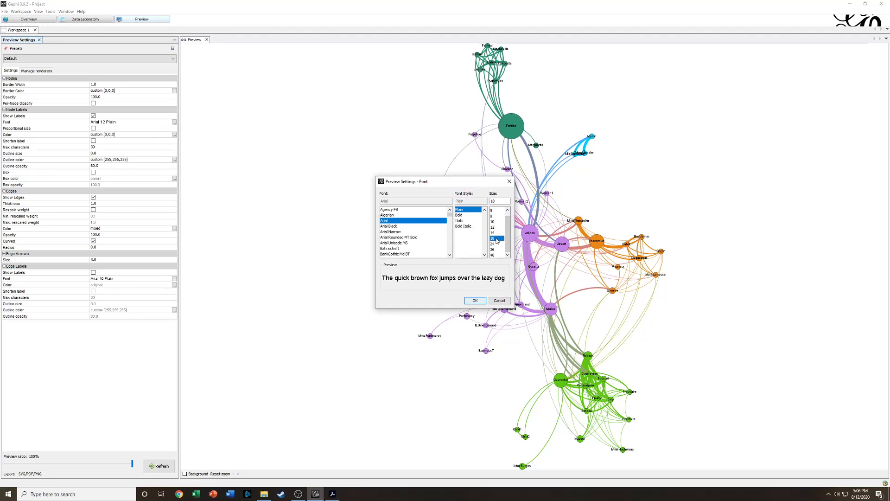
click(475, 301)
click(169, 466)
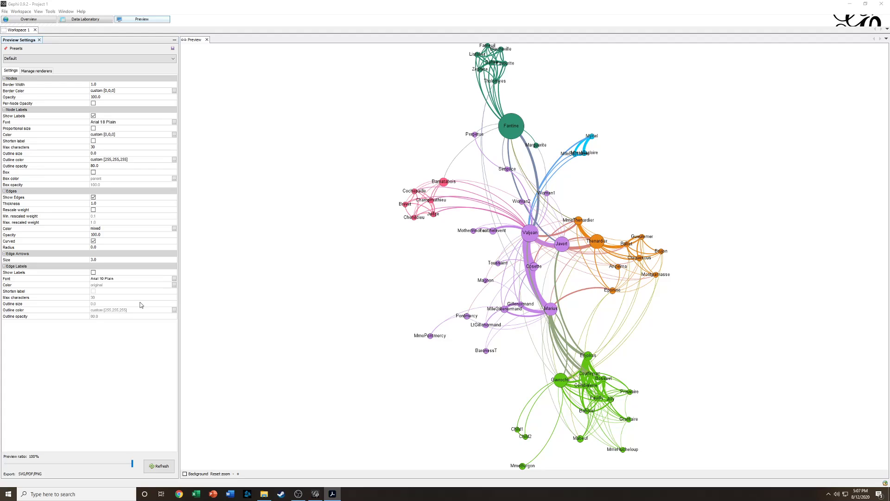
- Export the preview as an SVG file named lesmirables in the Documents folder
click(28, 474)
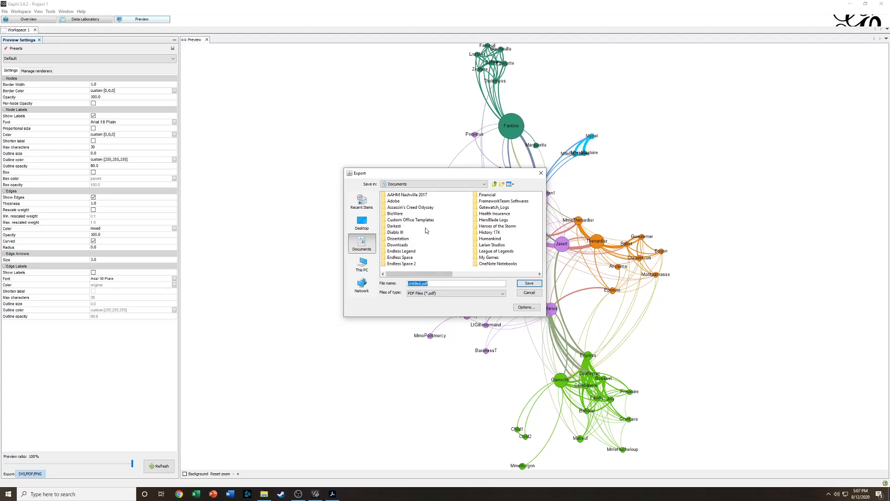
click(457, 294)
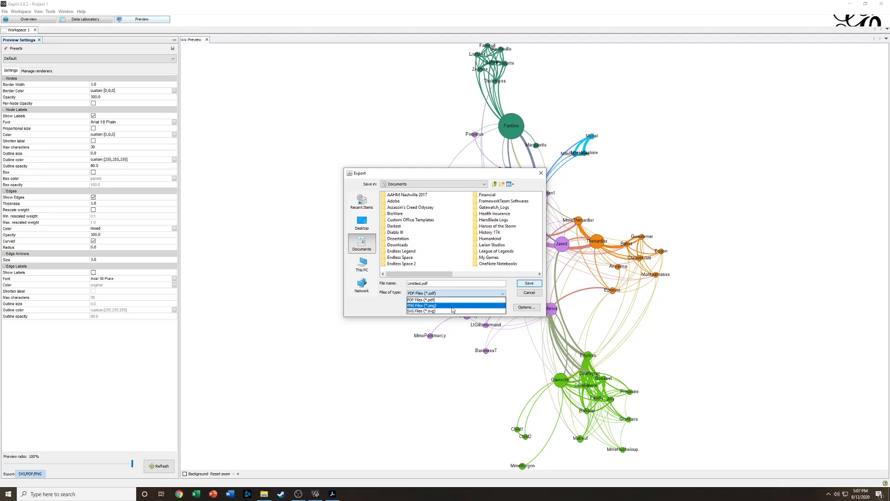
click(445, 310)
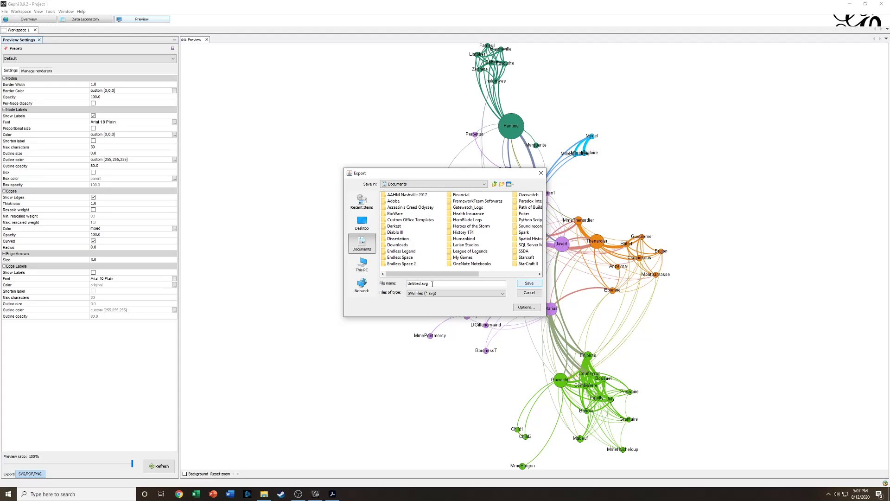
drag(434, 284, 407, 284)
text(lesmirables)
key(Return)
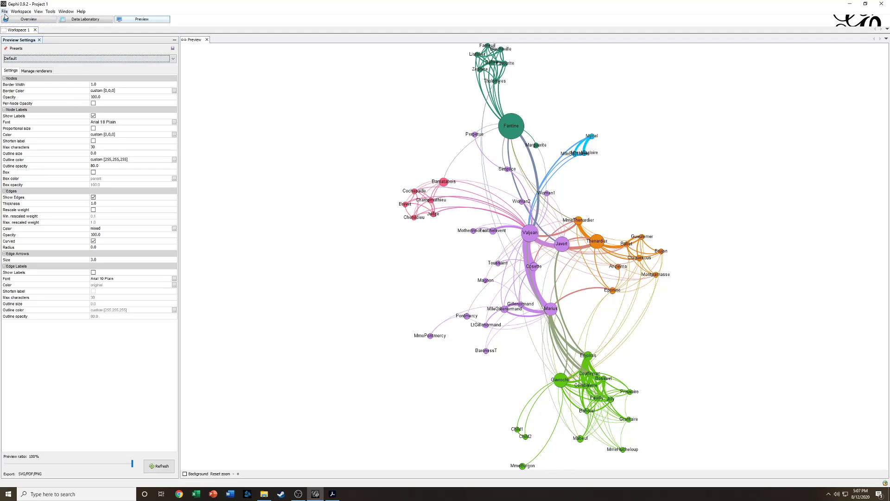
- Save the project as lesmirables in the Documents folder
click(333, 494)
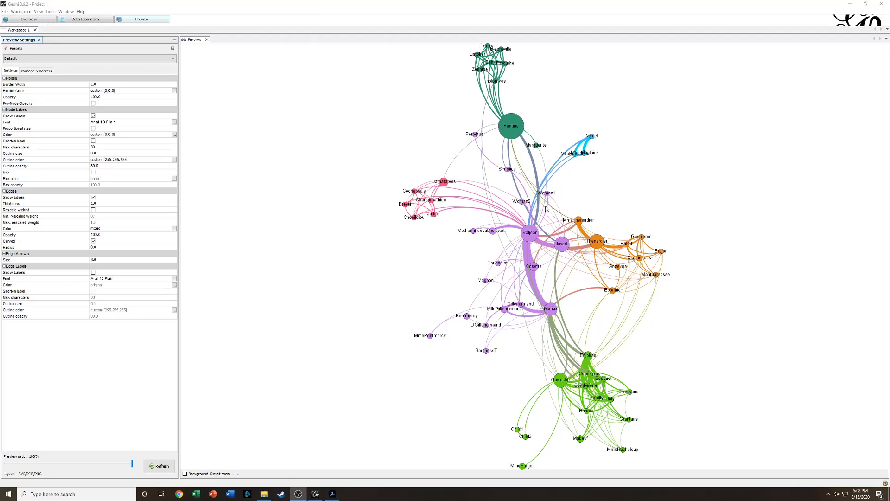
click(5, 12)
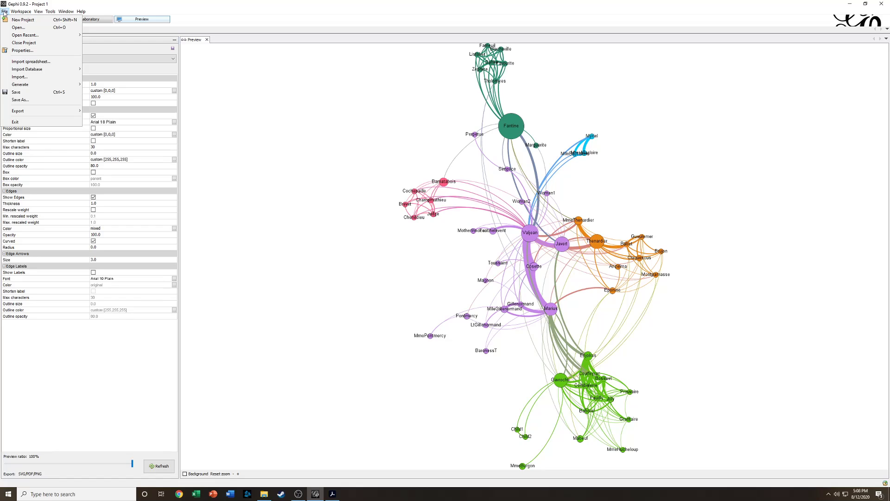
click(24, 93)
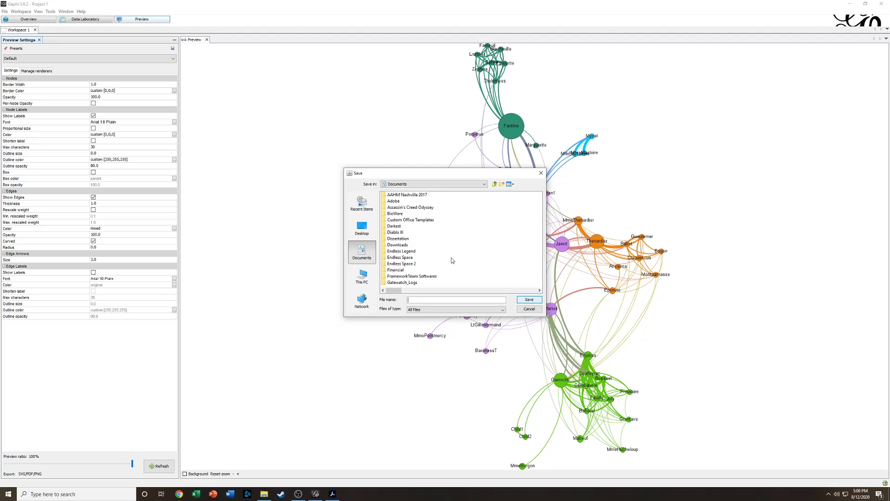
text(lesmirables)
key(Return)
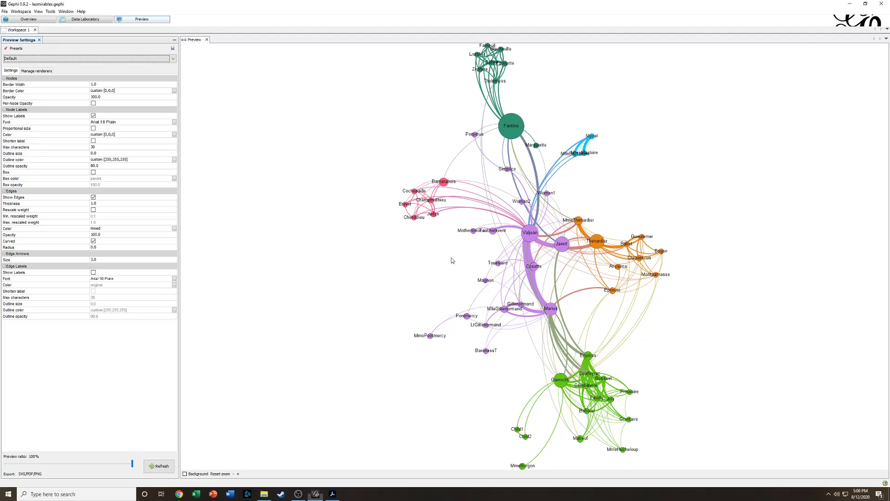
- Switch to File Explorer and locate the saved lesmirables.gephi project file in the Documents folder
click(264, 494)
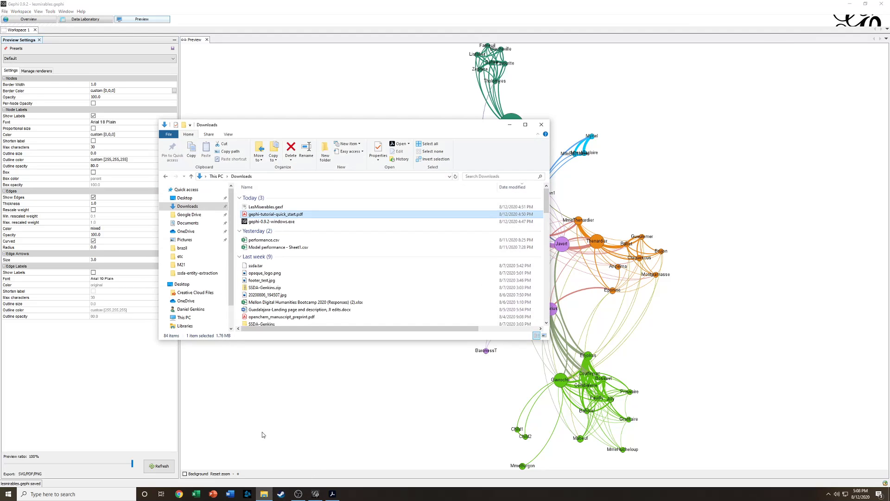
click(188, 223)
scroll(324, 255, down, 10)
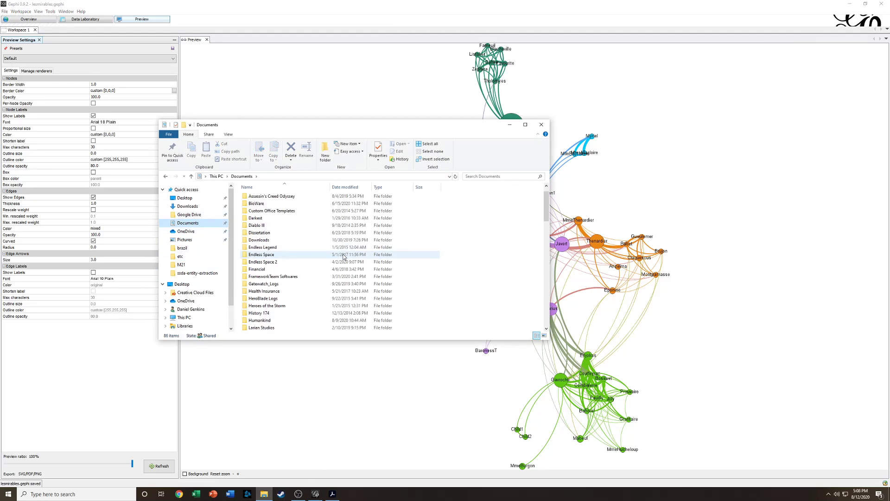
scroll(325, 269, down, 9)
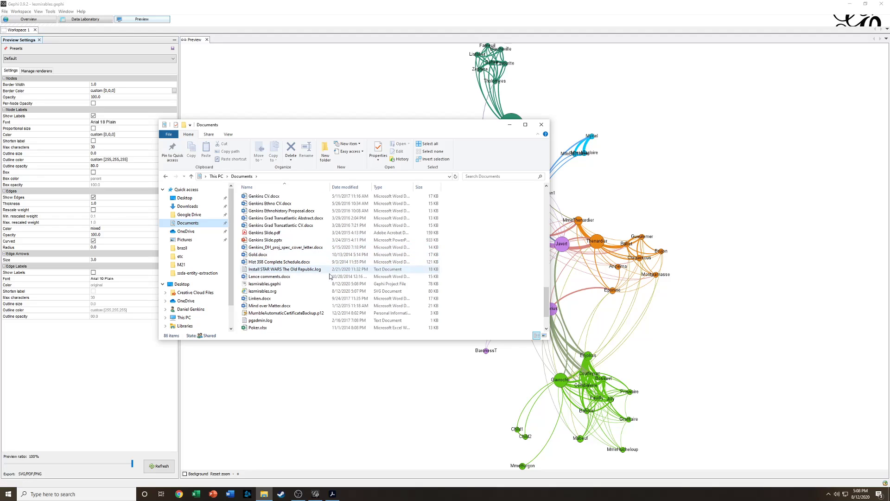
click(286, 284)
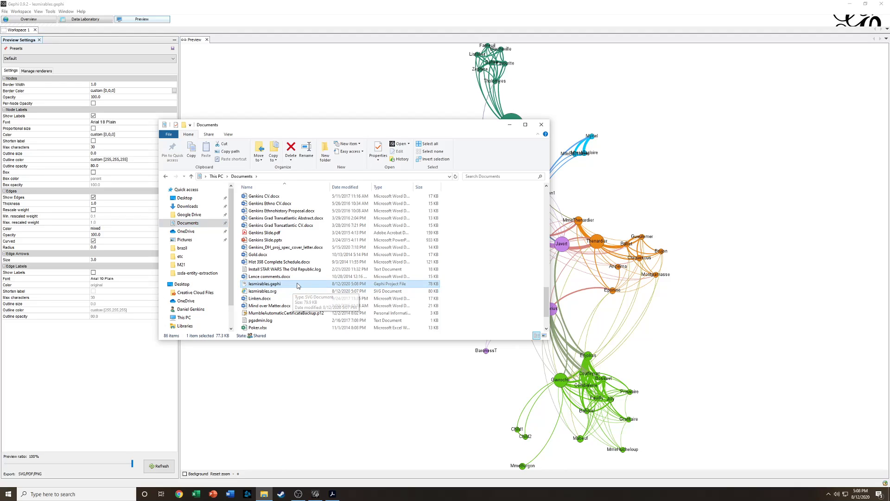